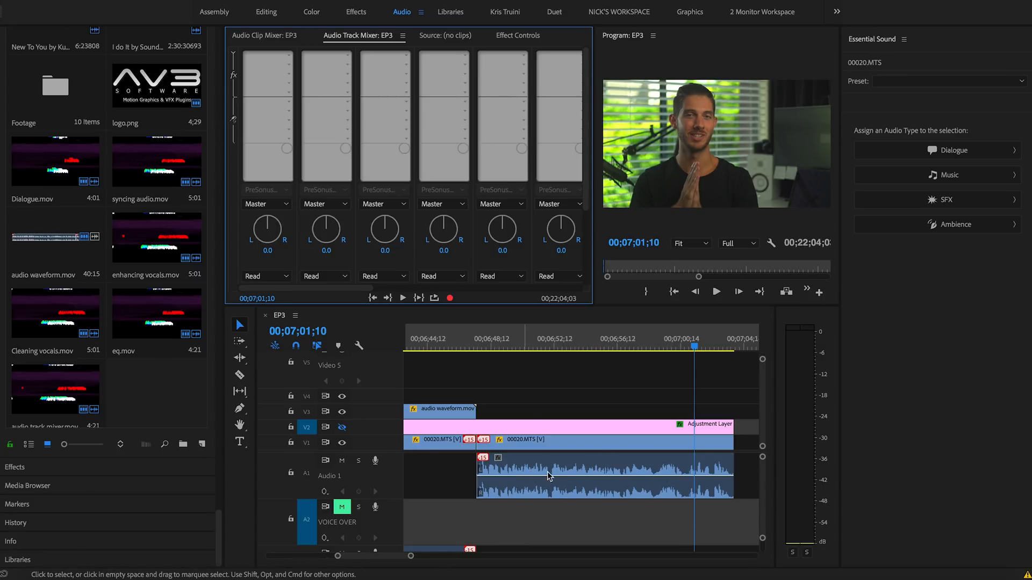
Step: Expand the Audio 1 track to show its waveform and select the 00020.MTS clip
double_click(395, 475)
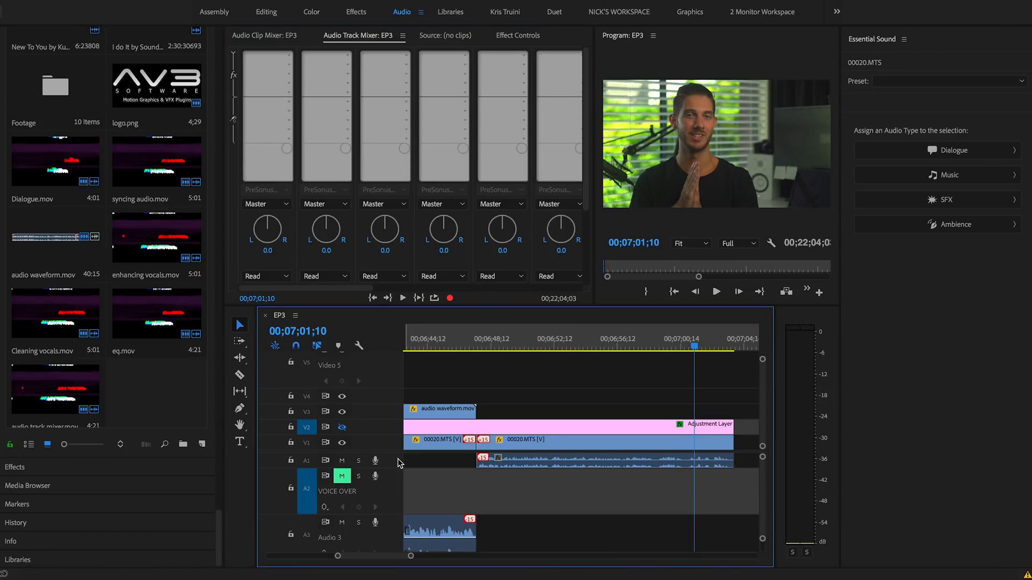
double_click(397, 463)
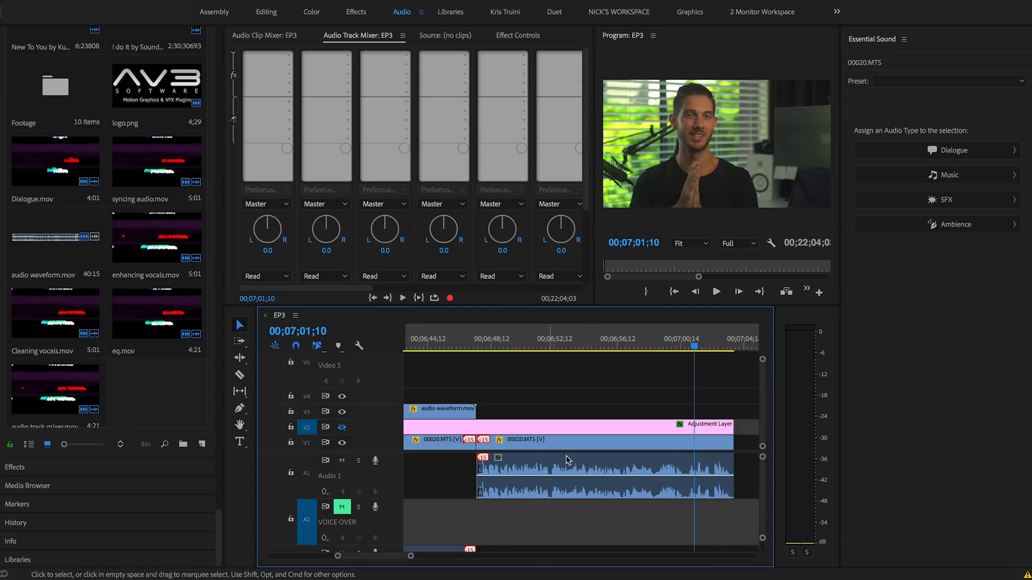
scroll(540, 480, "up", 2)
left_click(498, 465)
scroll(678, 479, "right", 3)
scroll(679, 480, "left", 5)
scroll(678, 479, "right", 5)
scroll(591, 468, "left", 1)
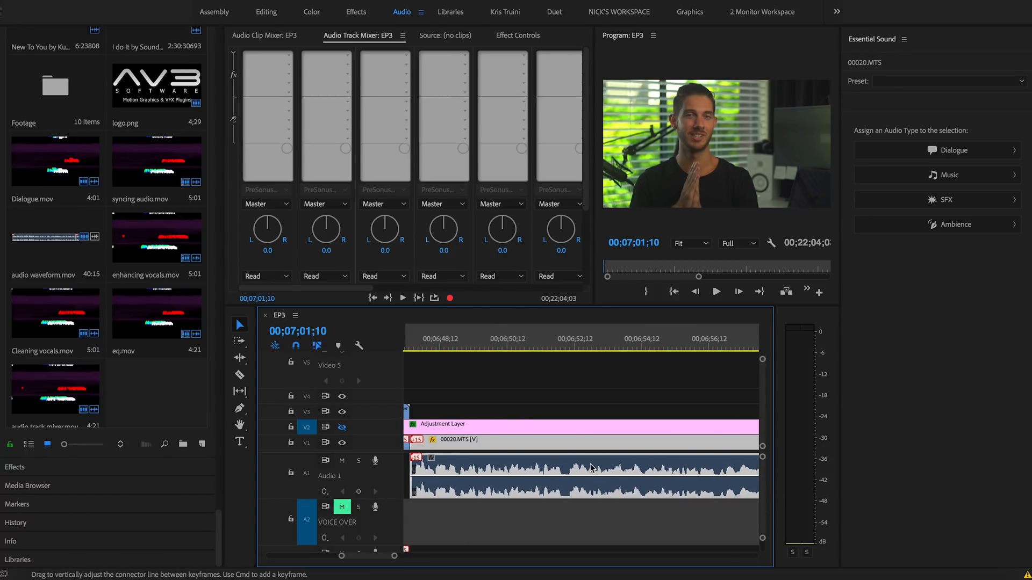
scroll(591, 467, "left", 1)
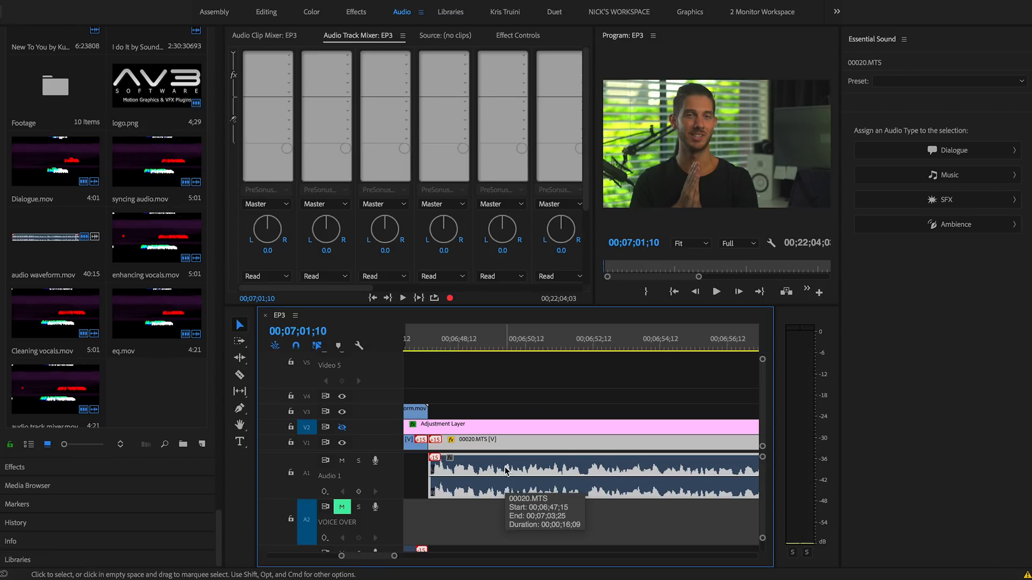
Step: Adjust the audio gain of the selected 00020.MTS clip by 2 dB and save the project
right_click(476, 469)
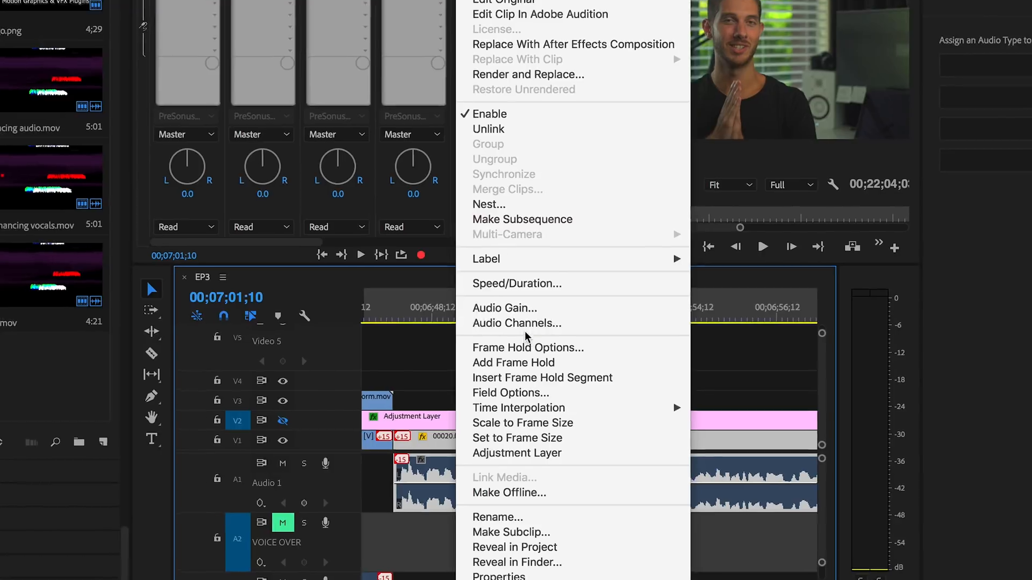
left_click(509, 294)
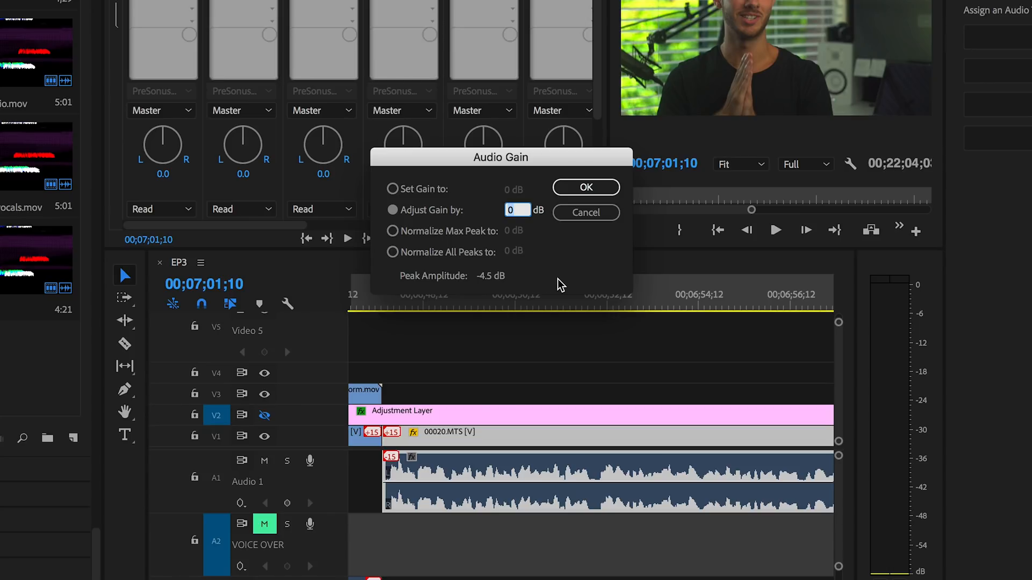
type("2")
left_click(567, 192)
key("ctrl+s")
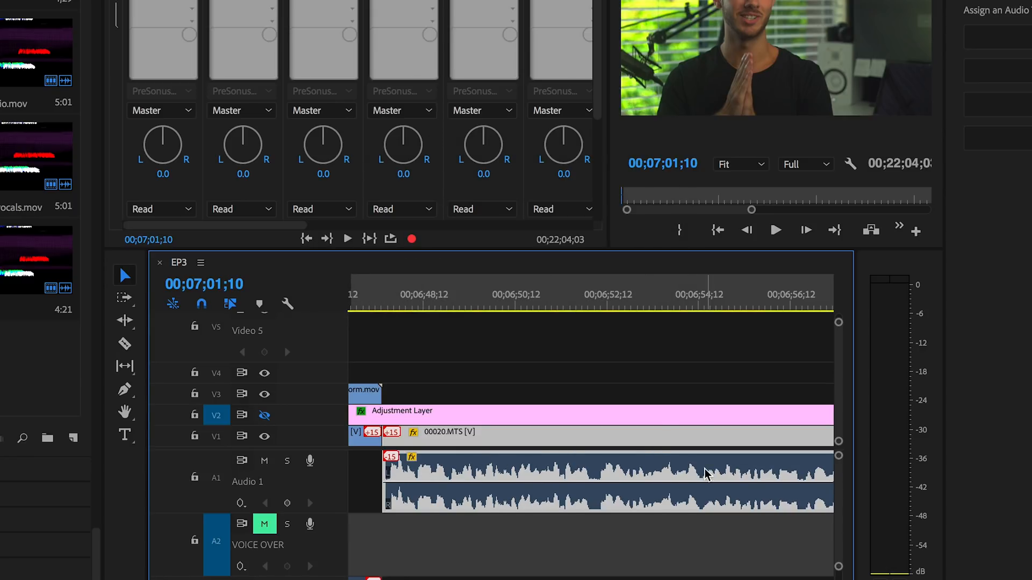
mouse_move(603, 482)
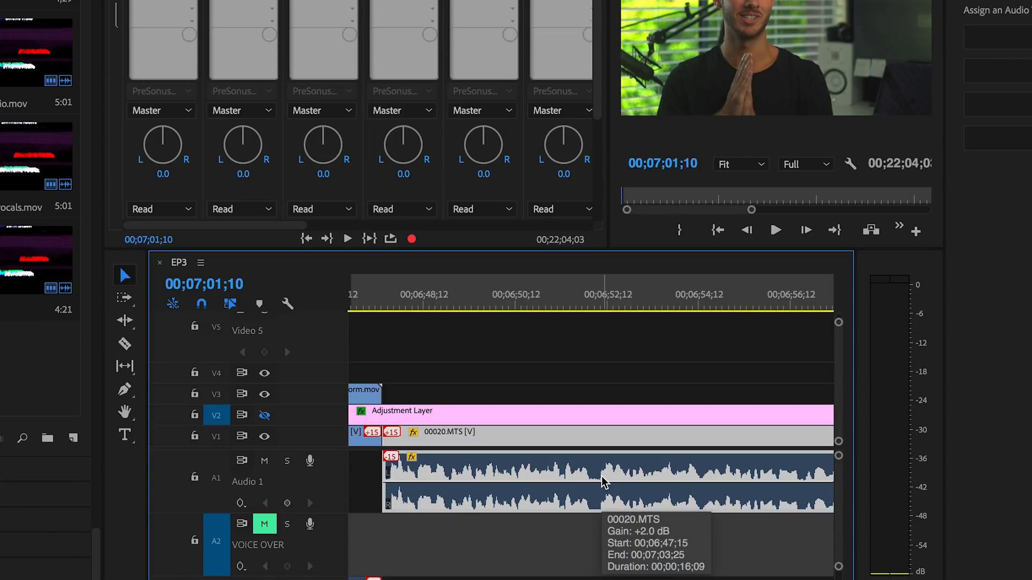
mouse_move(492, 486)
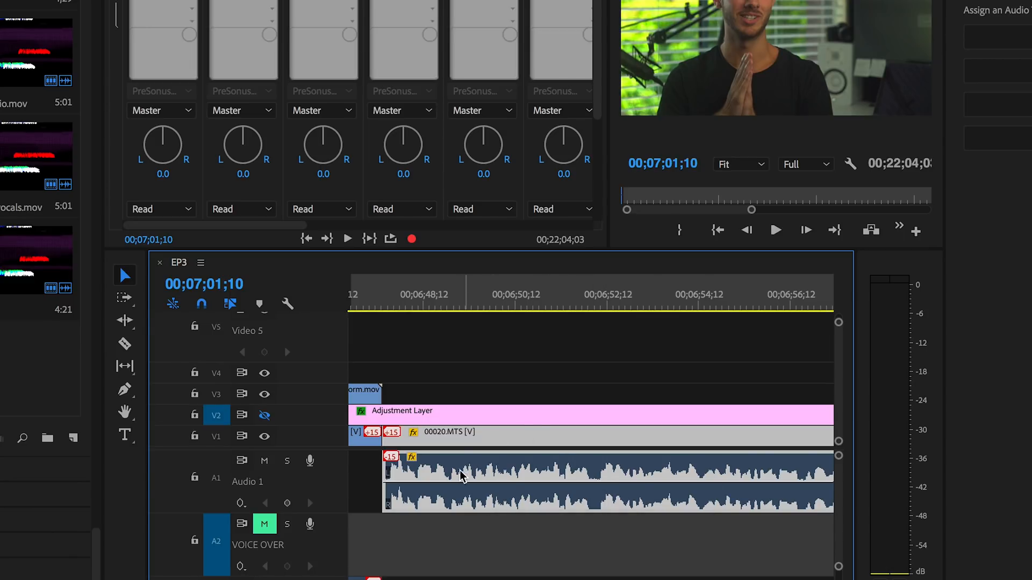
Step: Normalize all peaks of the 00020.MTS clip on Audio 1 to -3 dB
right_click(445, 476)
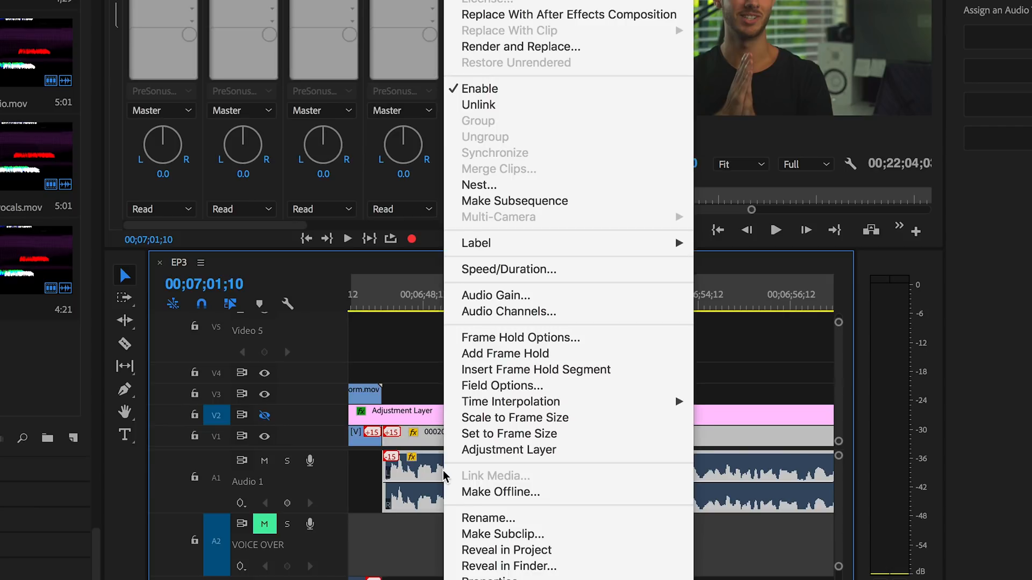
left_click(517, 296)
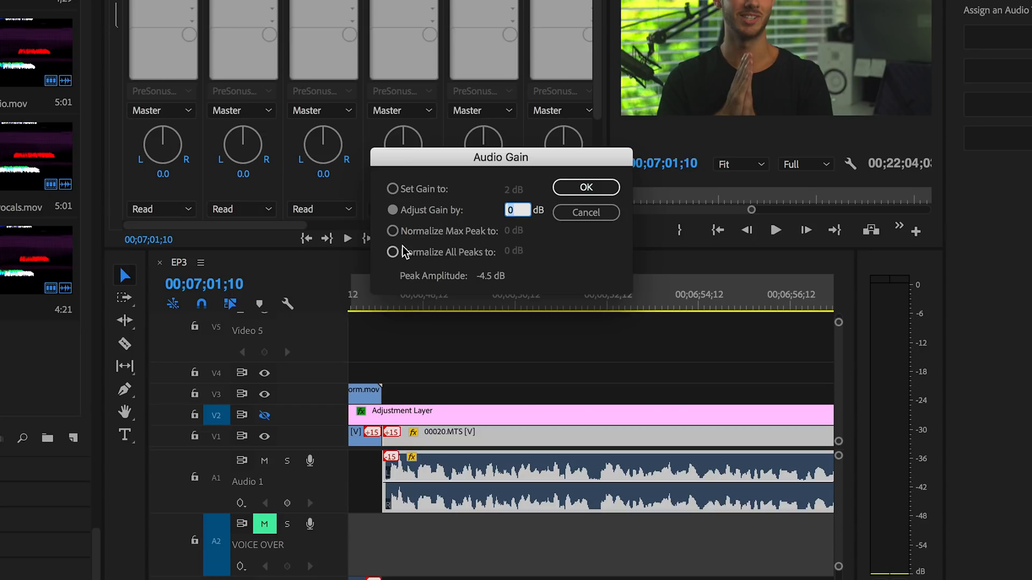
left_click(398, 254)
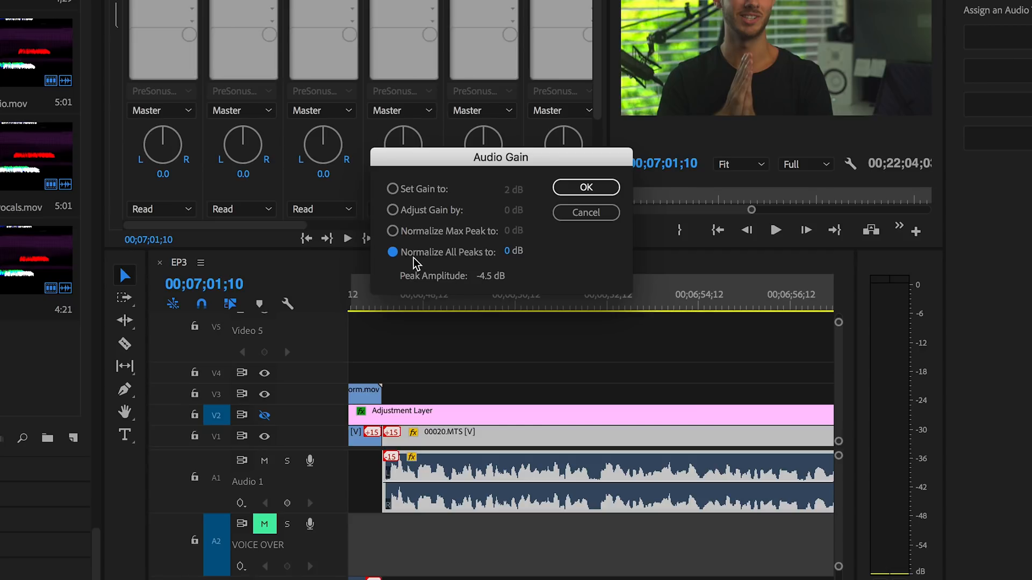
left_click(506, 253)
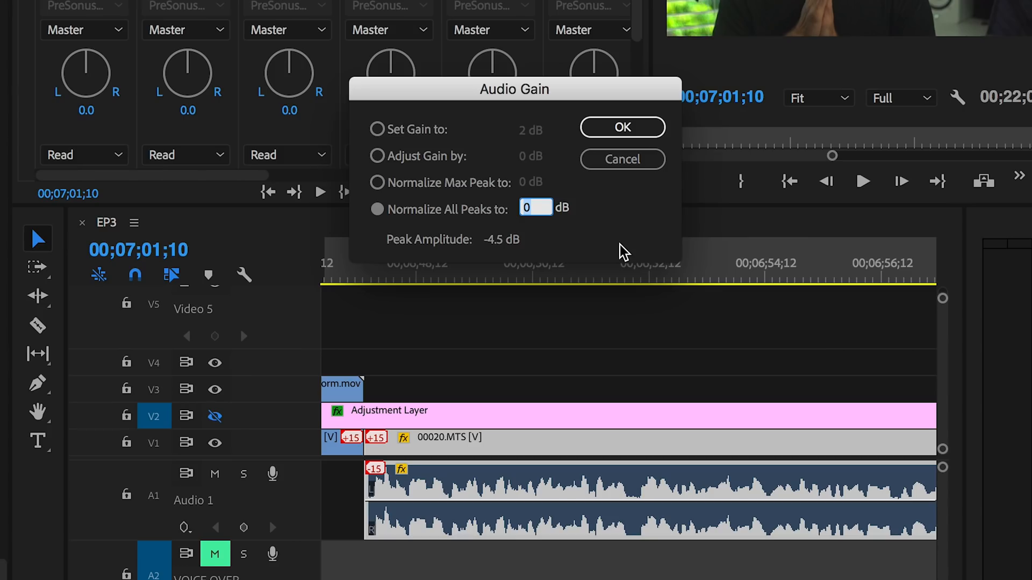
type("-3")
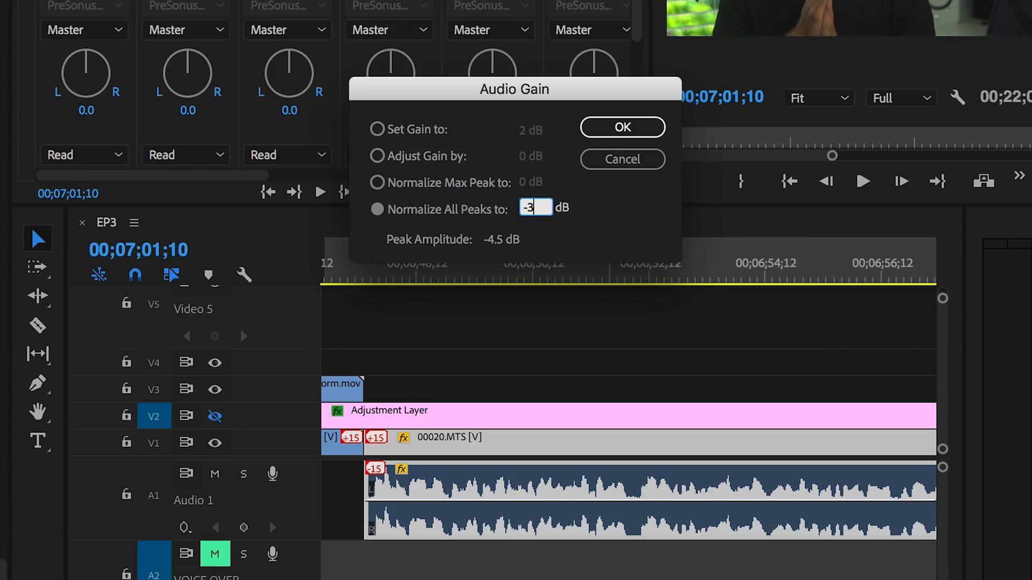
left_click(612, 128)
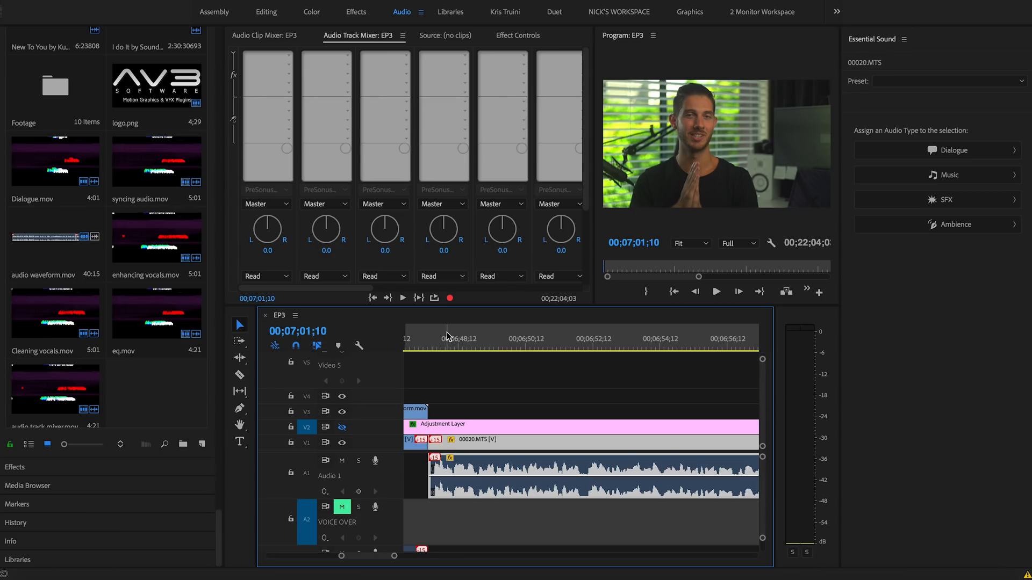
Step: Play the 00020.MTS clip from around 00;06;48;15 and check its dialogue level on the audio meters
left_click(462, 346)
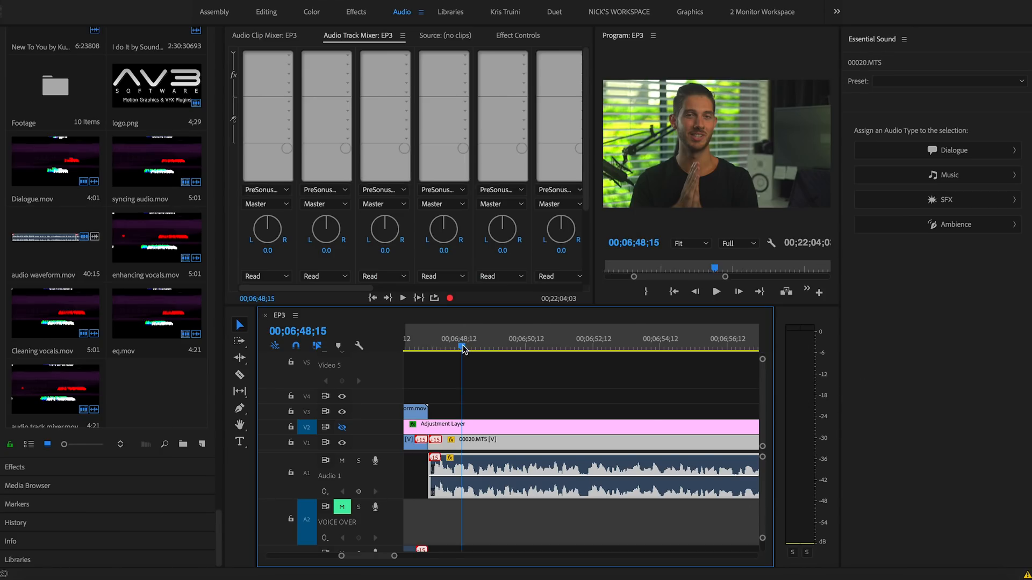
key("space")
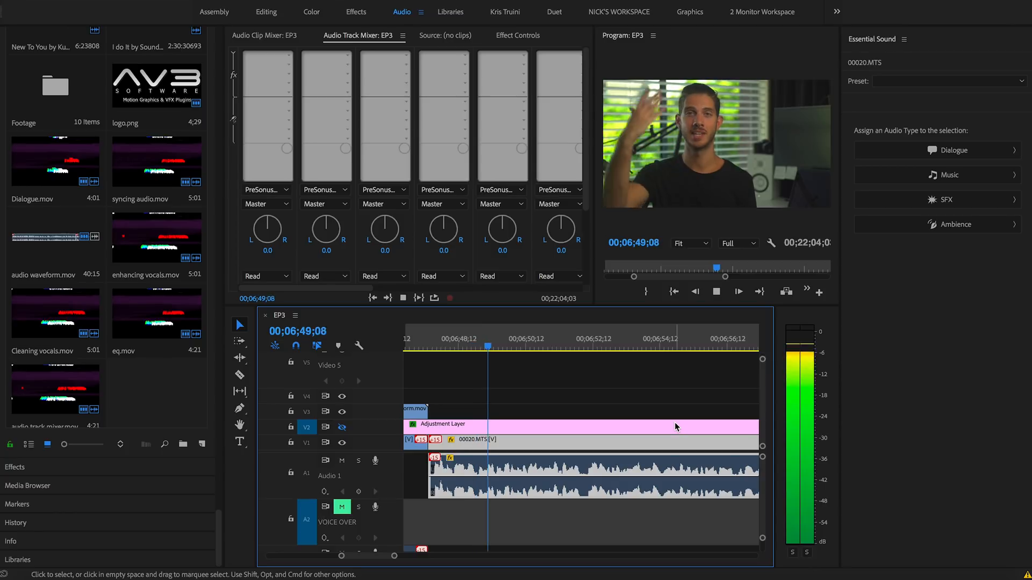
key("space")
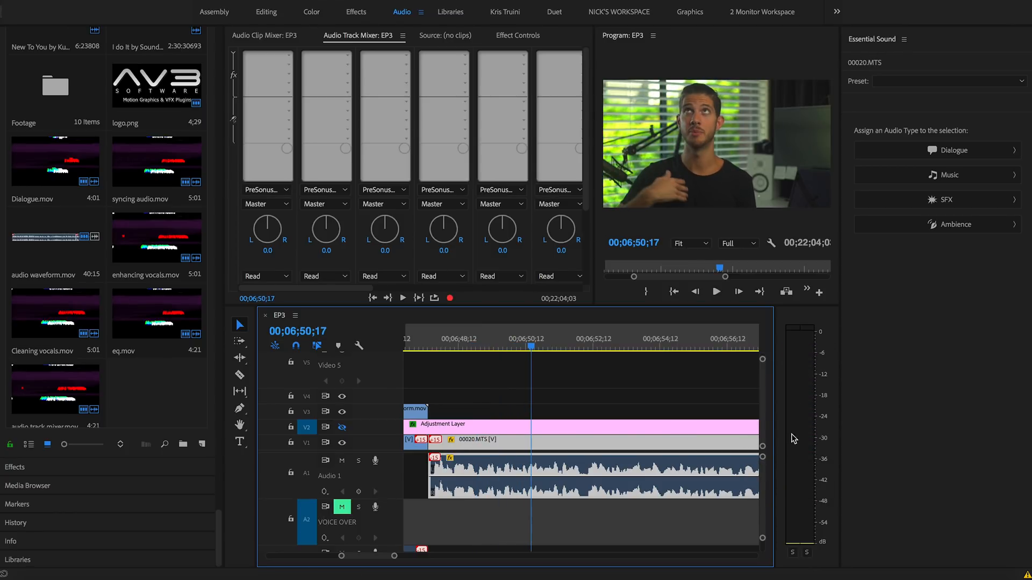
key("space")
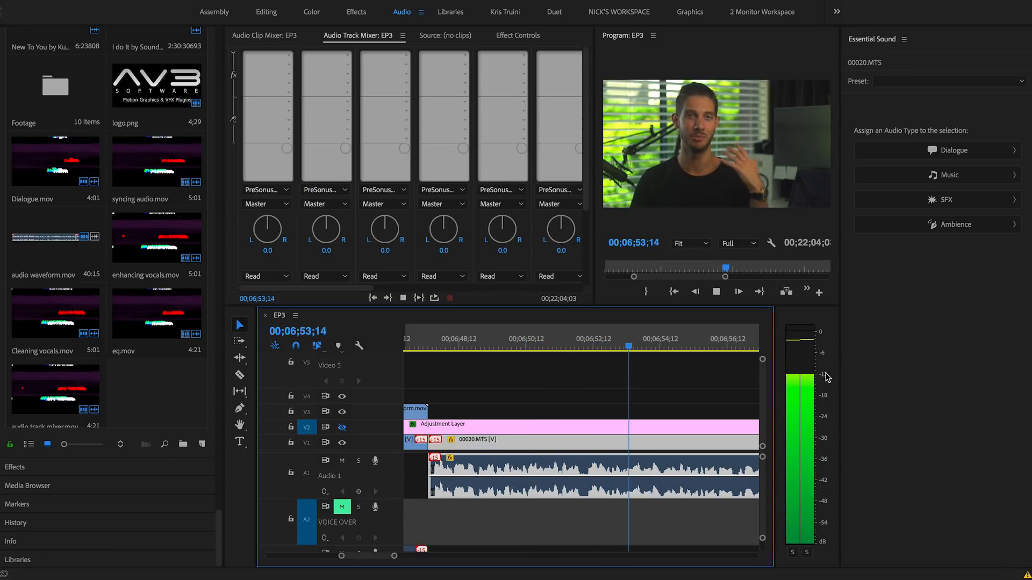
key("space")
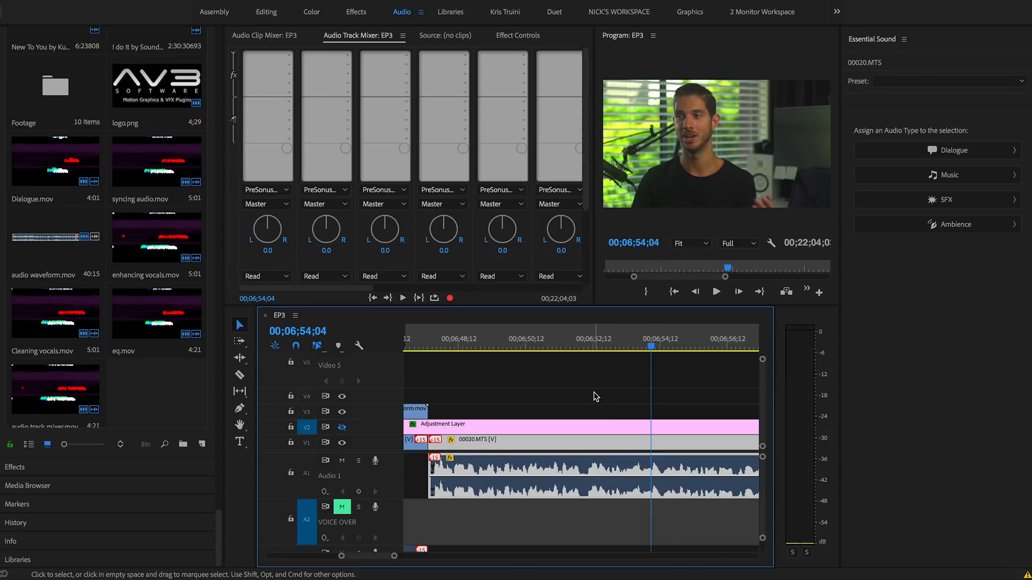
left_click(473, 344)
key("space")
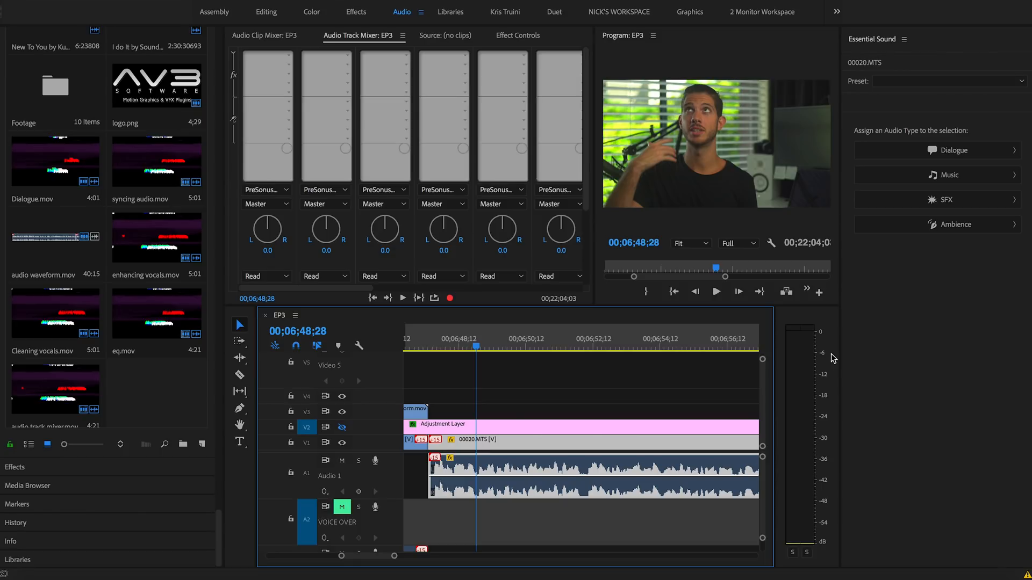
key("Left")
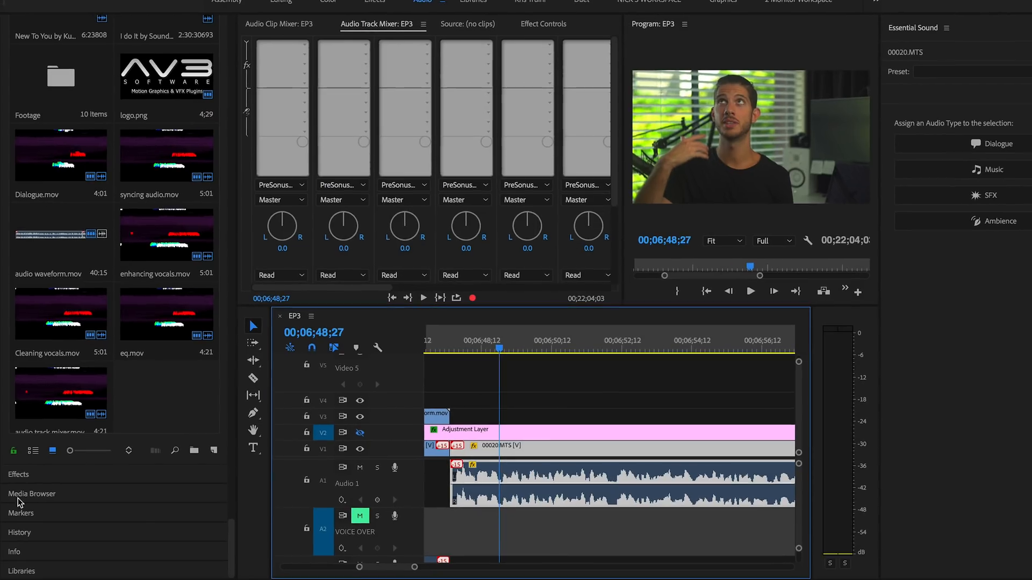
Step: Find the Multiband Compressor among the audio effects and apply it to the 00020.MTS clip on Audio 1
left_click(19, 475)
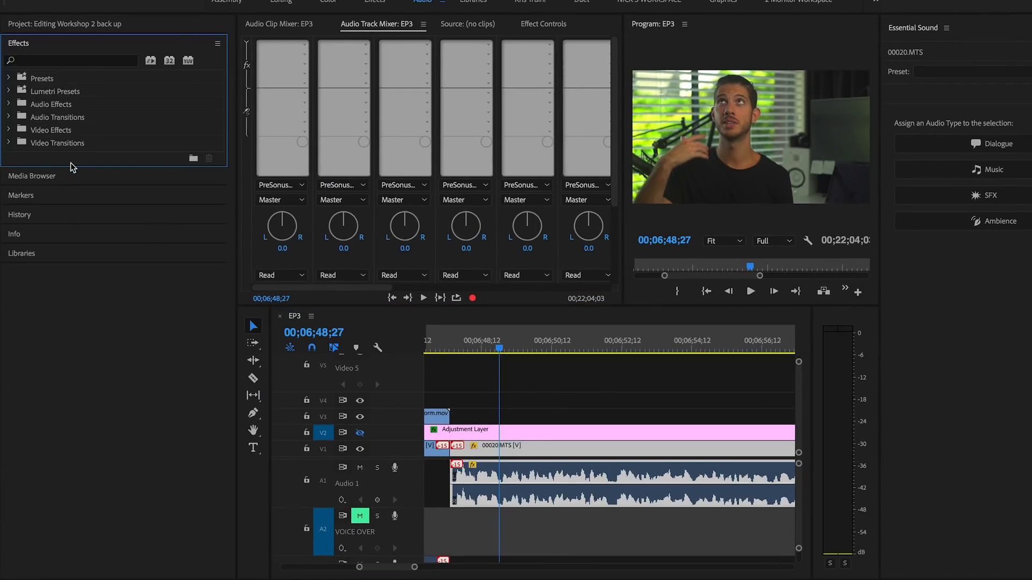
left_click_drag(80, 165, 80, 275)
left_click(45, 63)
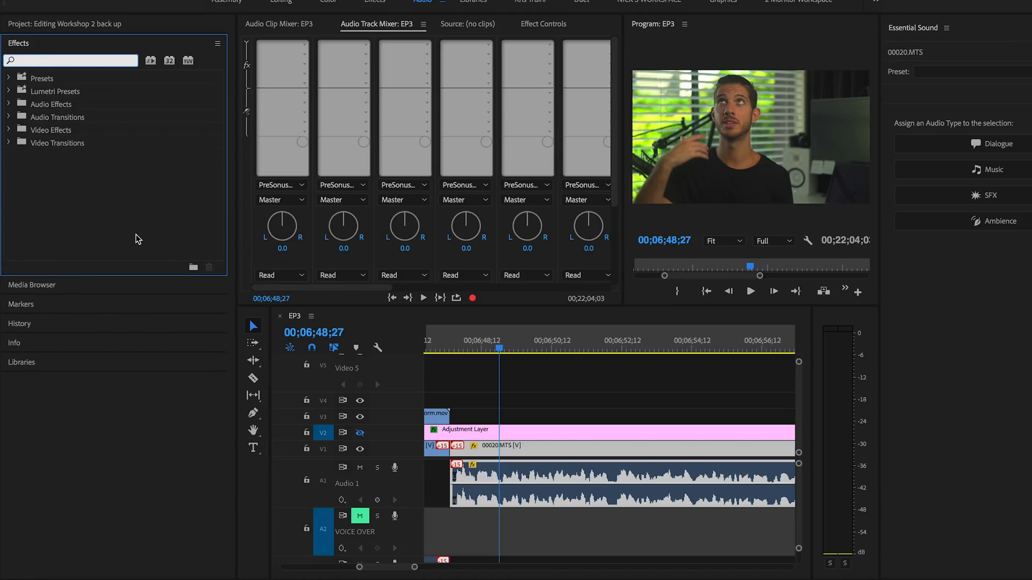
type("mult")
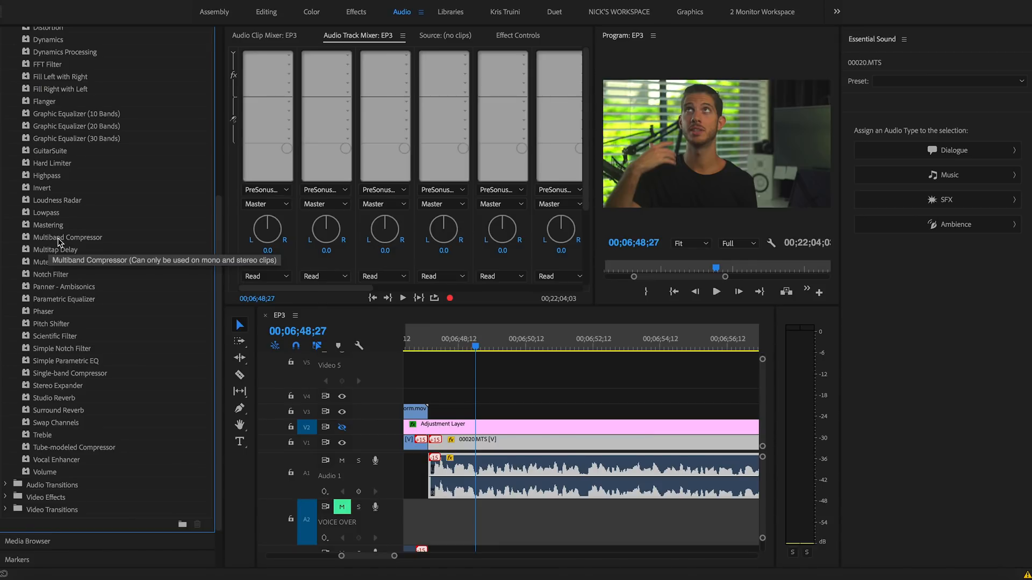
left_click_drag(58, 242, 514, 471)
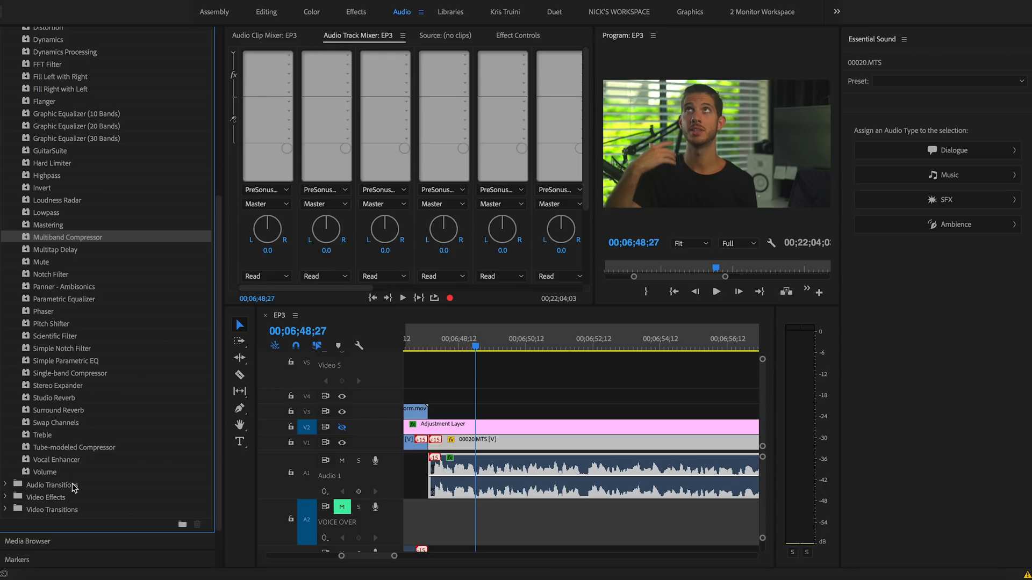
Step: Open the custom setup editor of the Multiband Compressor applied to the 00020.MTS clip
scroll(89, 111, "up", 5)
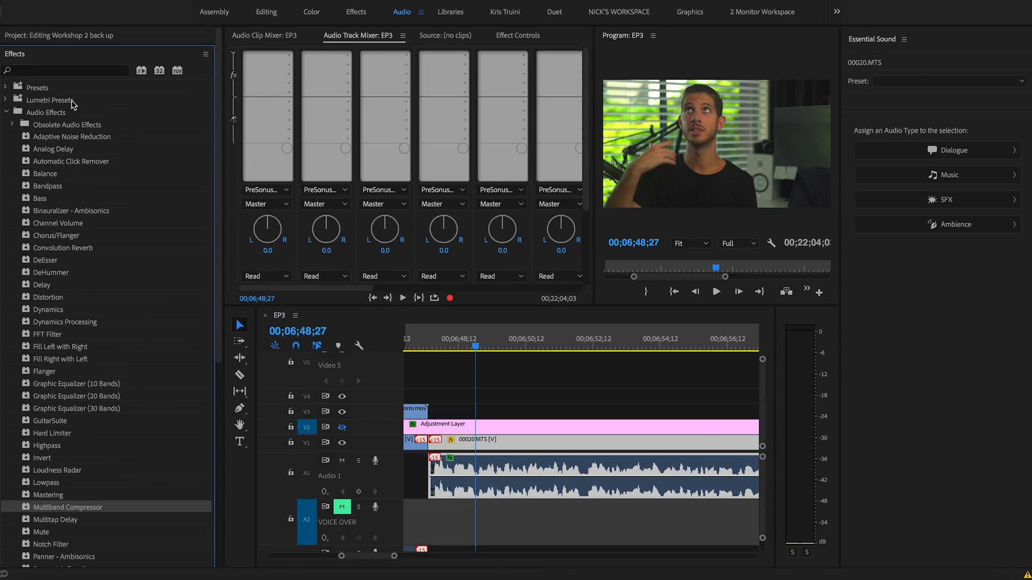
scroll(109, 369, "down", 8)
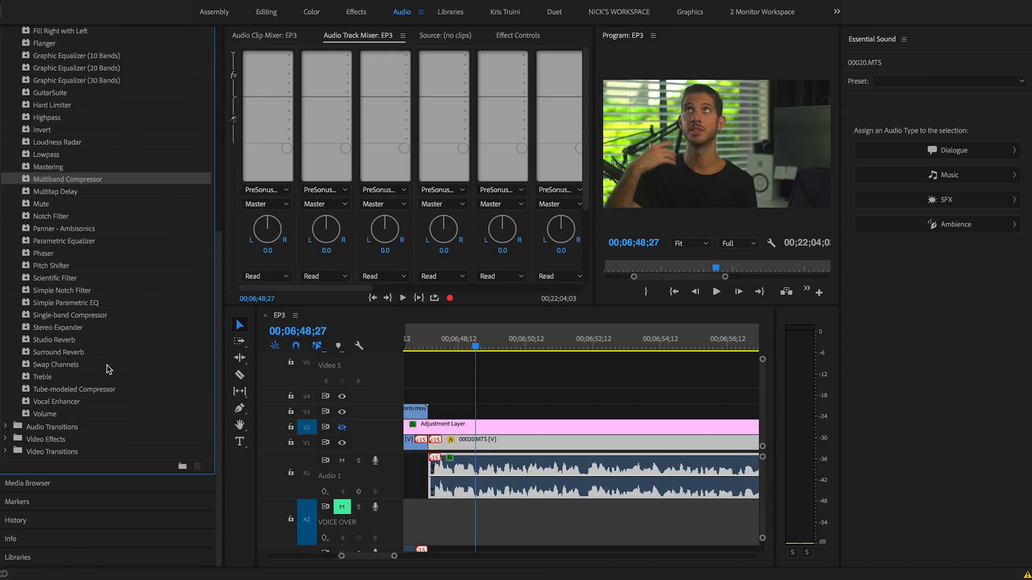
left_click(513, 36)
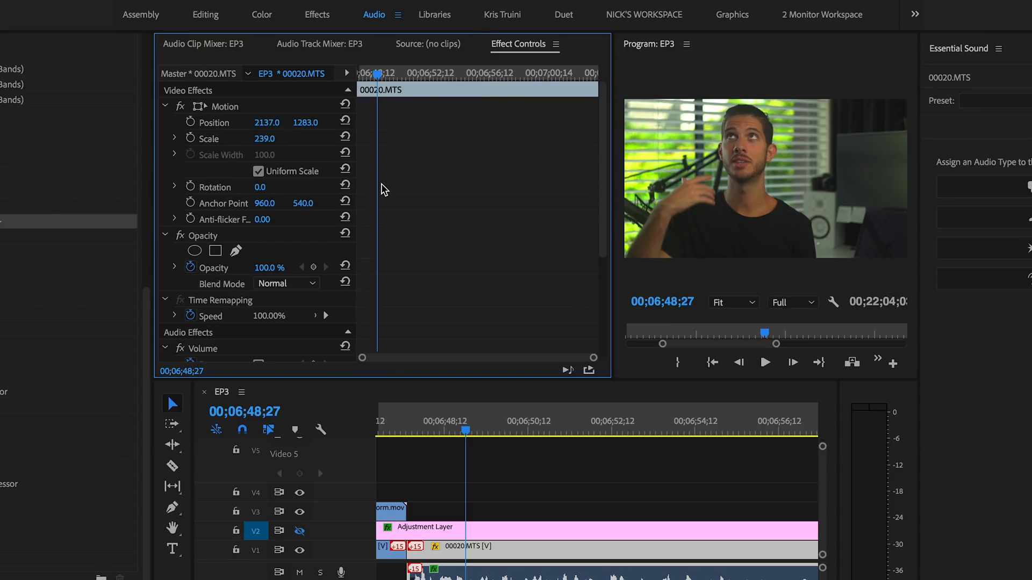
scroll(395, 156, "down", 5)
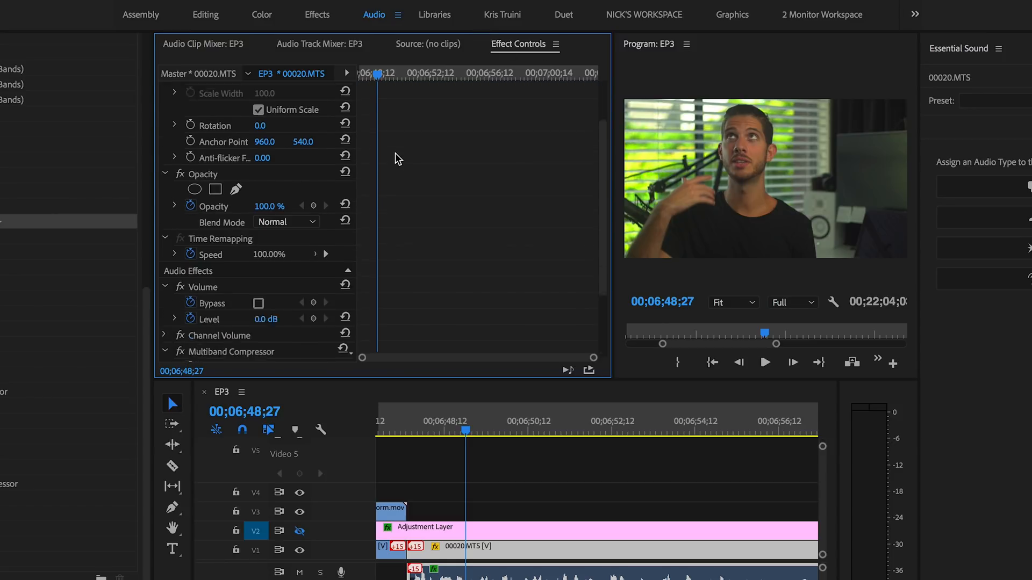
left_click(253, 254)
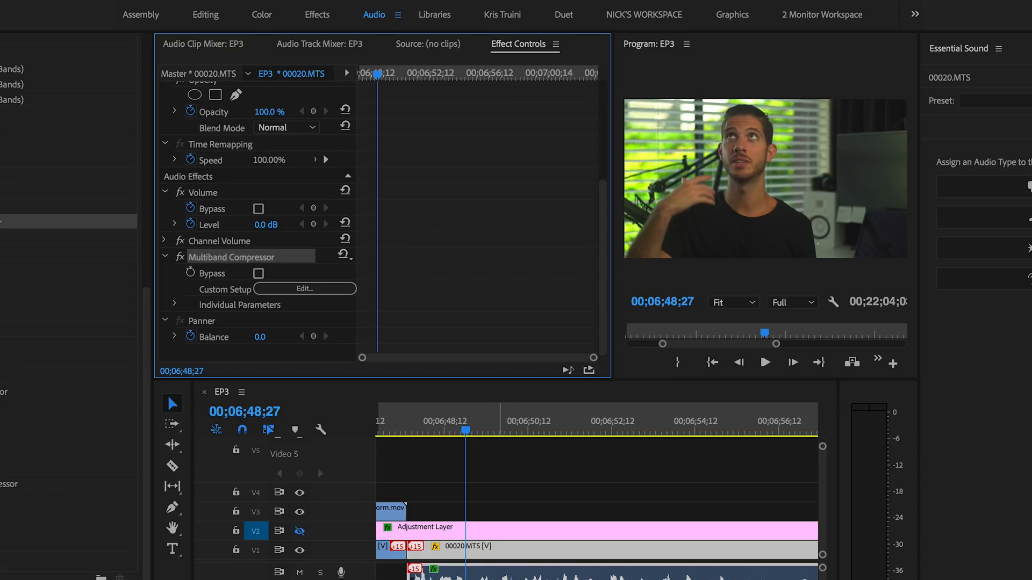
left_click(285, 287)
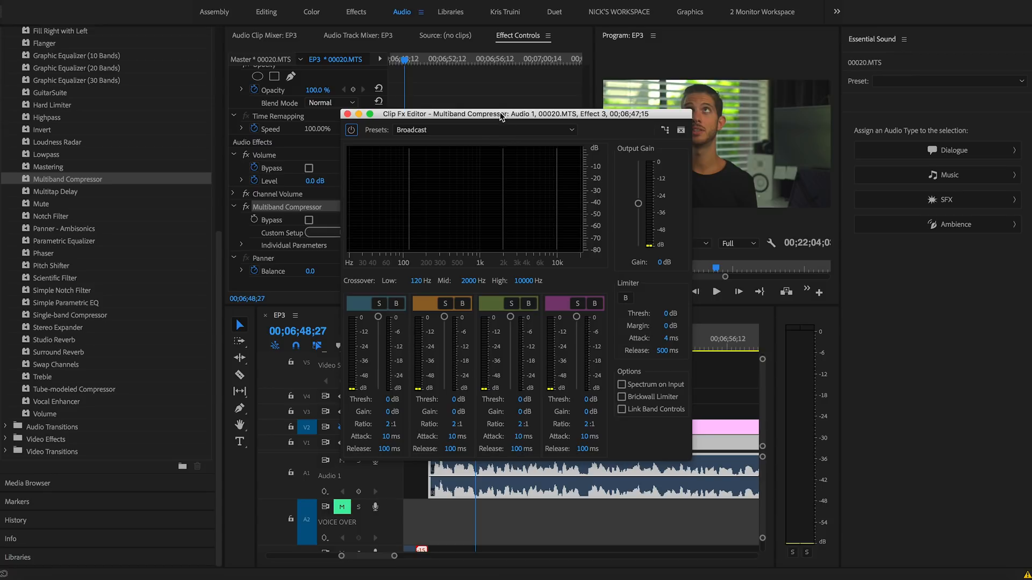
Step: Move the compressor editor clear of the clip's waveform and play the clip to examine its frequency bands
left_click_drag(499, 115, 437, 99)
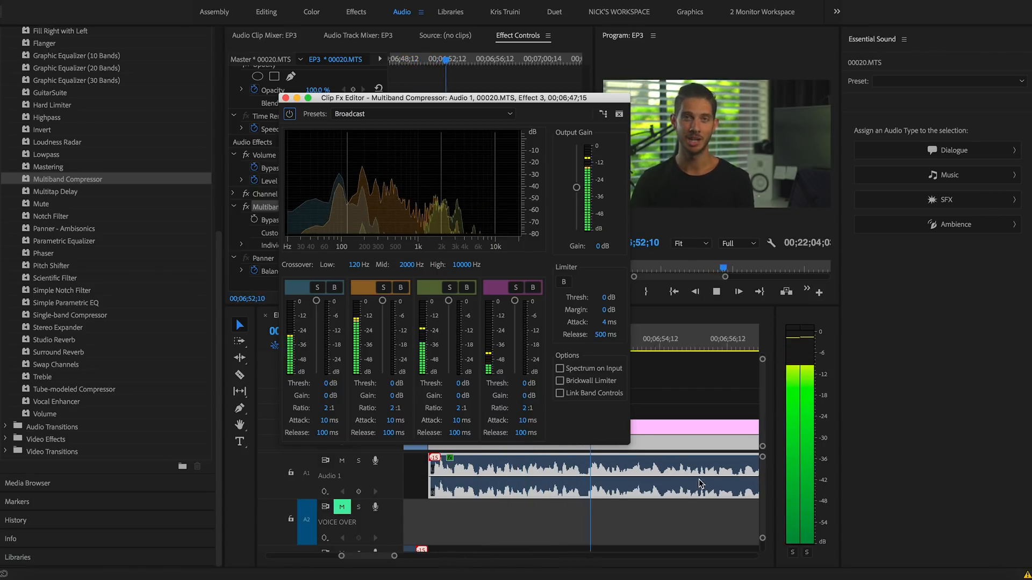
key("space")
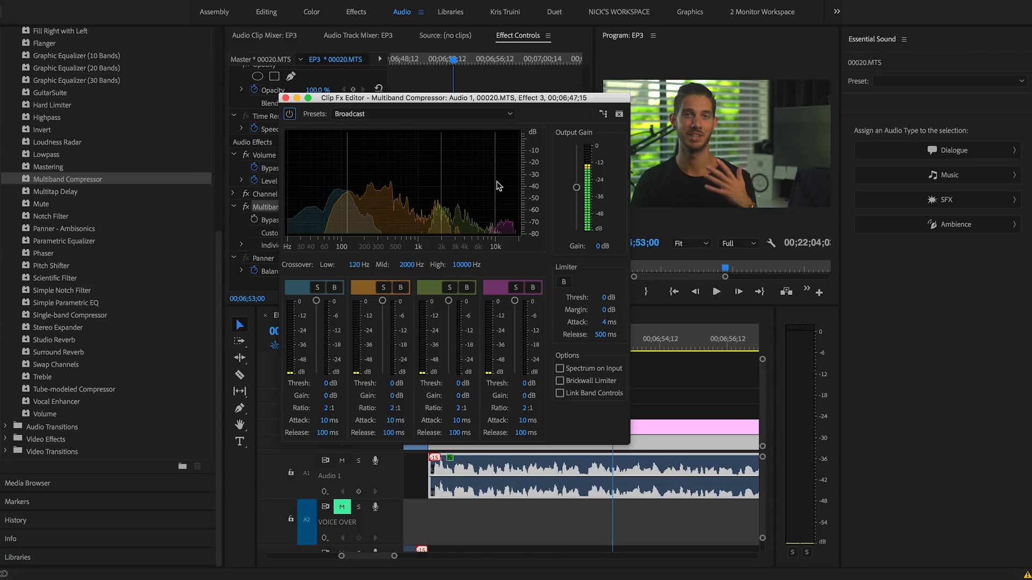
key("space")
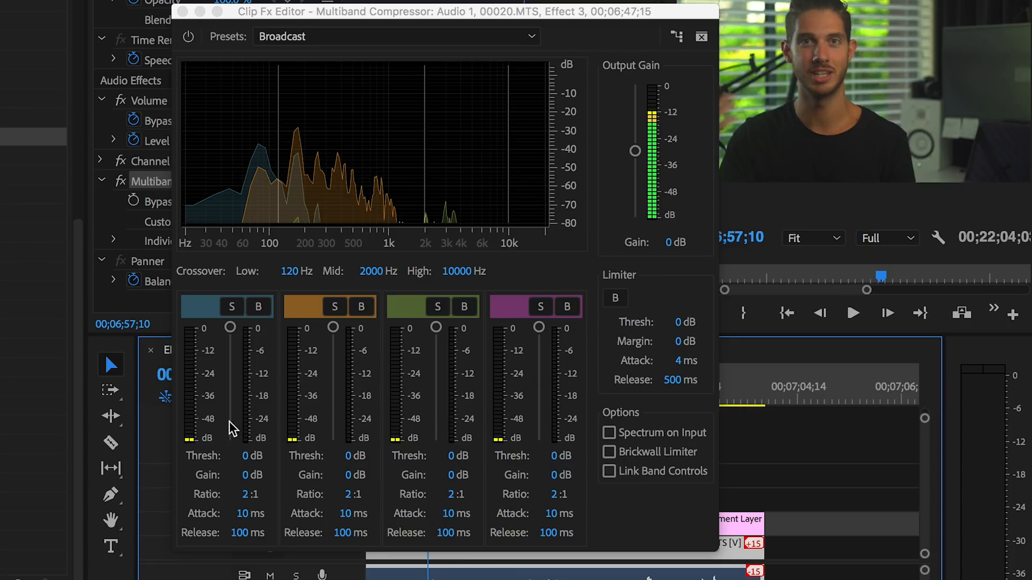
Step: Play the clip to check the level of each compressor band, and return the playhead to about 00;06;56;09
key("space")
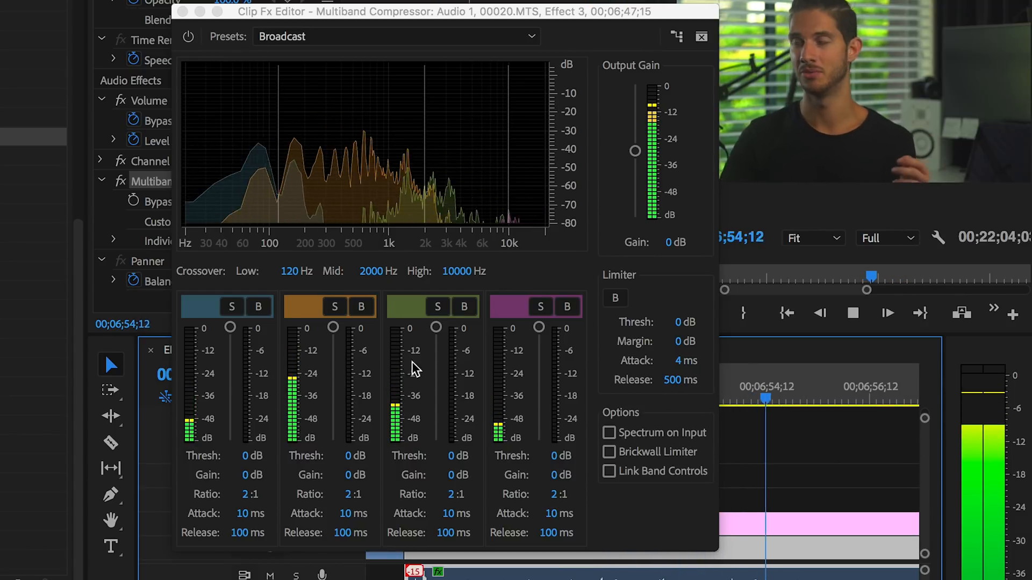
key("space")
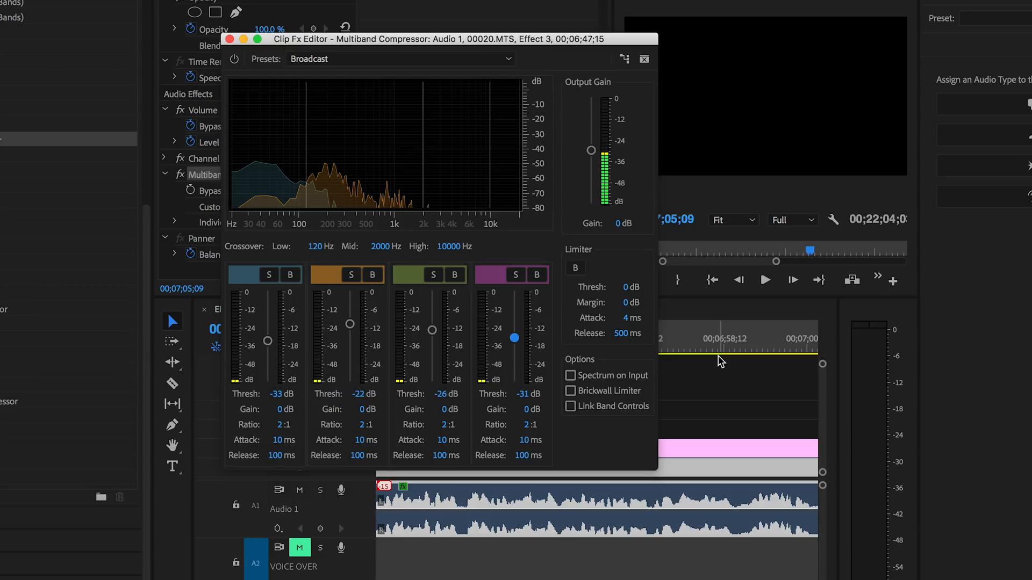
left_click_drag(678, 341, 636, 344)
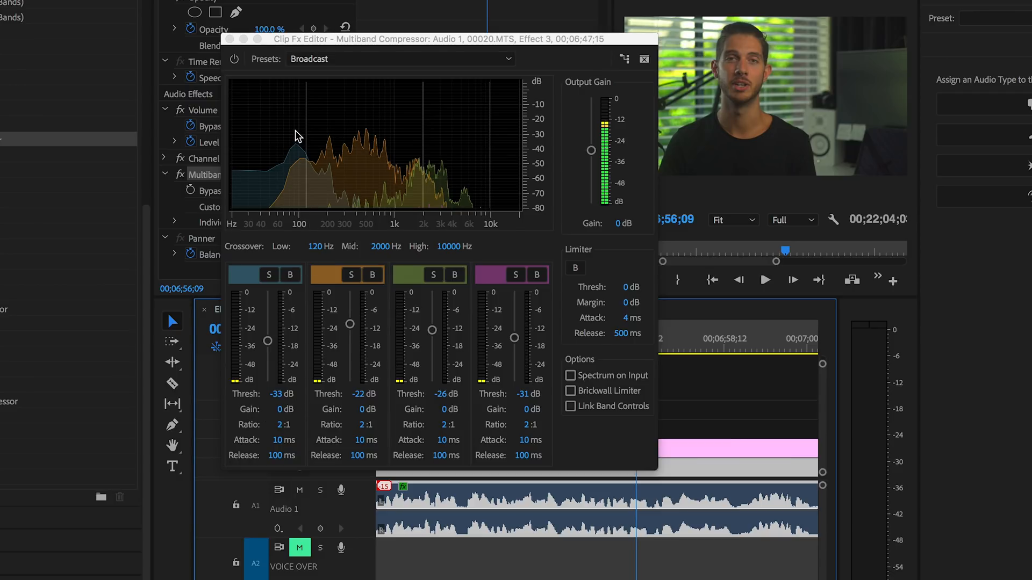
Step: Set the gain of the compressor's low band to 2 dB and play the clip
left_click(283, 411)
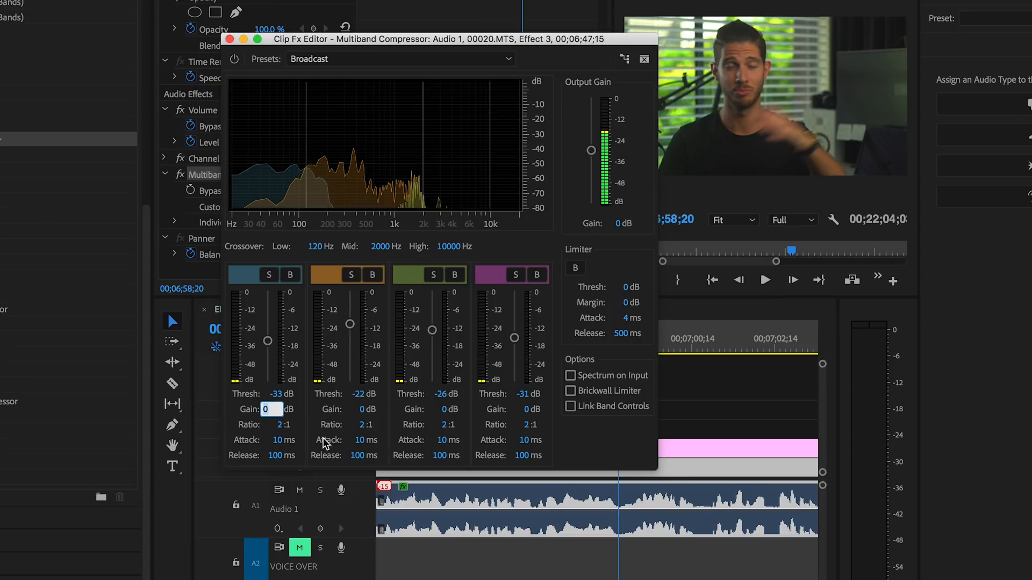
type("2")
key("Return")
key("space")
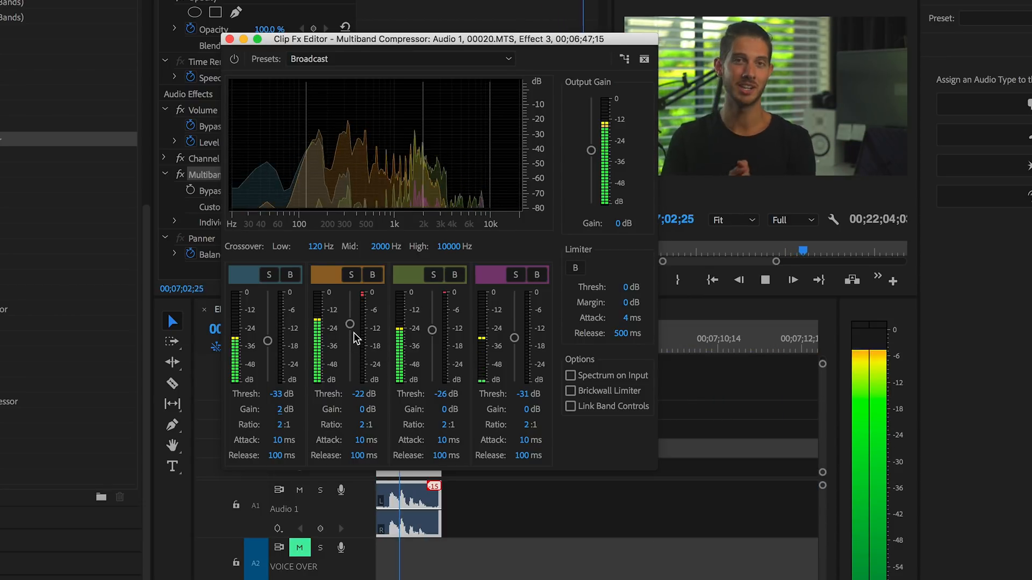
Step: Lower the orange second band's threshold to -24 dB and set its gain to 2 dB
left_click_drag(349, 324, 350, 328)
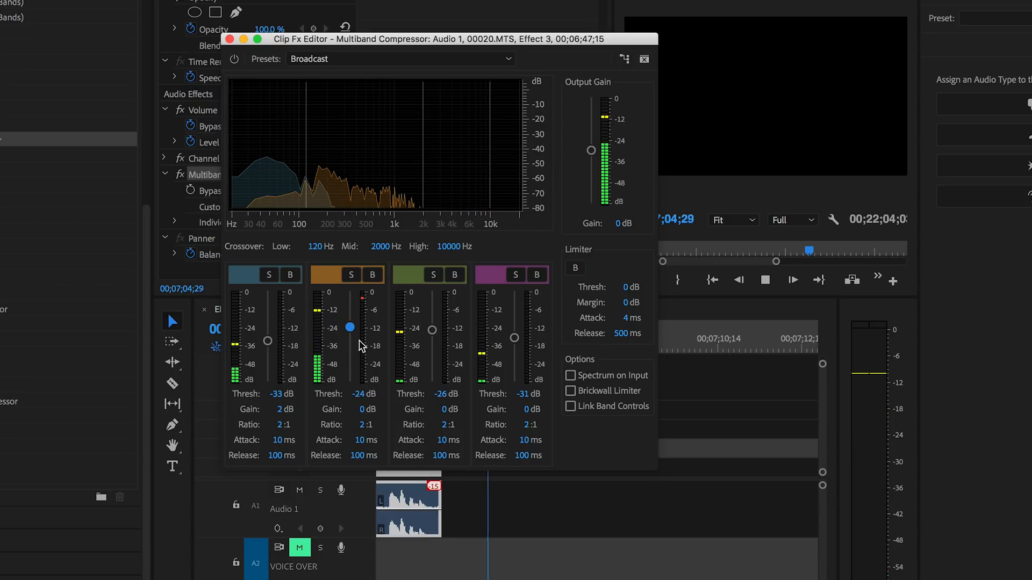
left_click(363, 409)
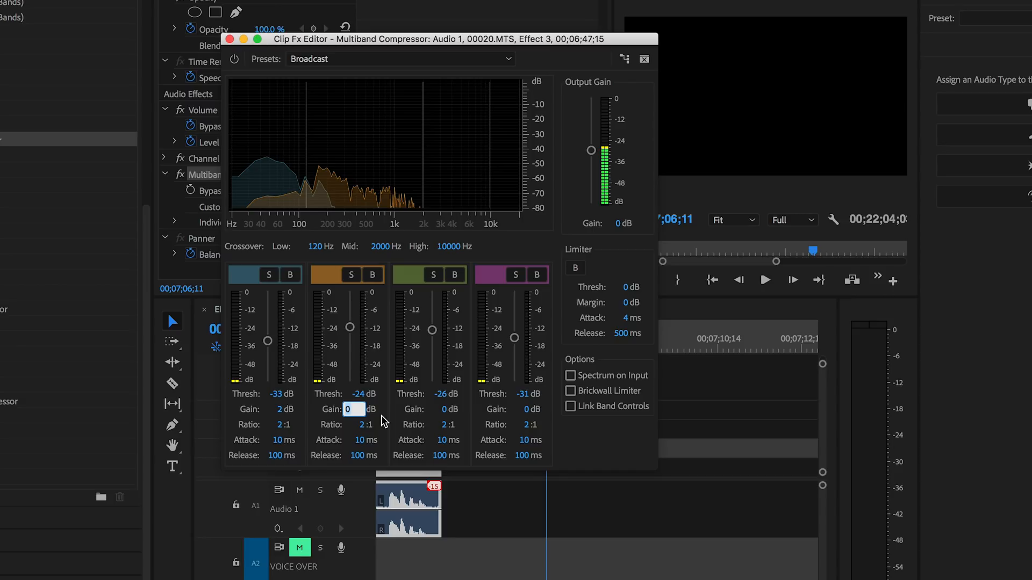
type("2")
key("Return")
Step: Set the green third band's gain to 4 dB and play the clip to hear the change
left_click(445, 410)
type("4")
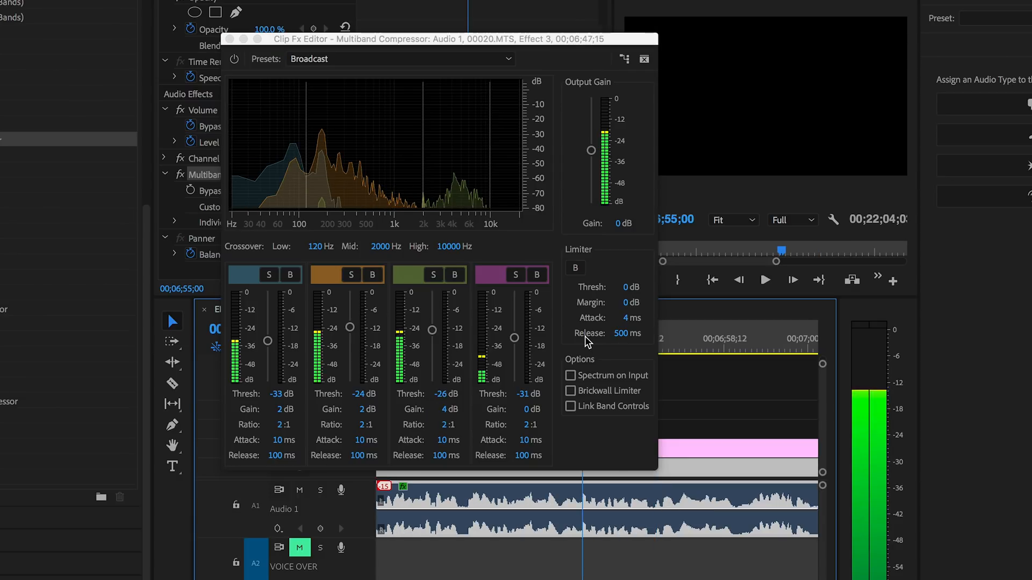
key("space")
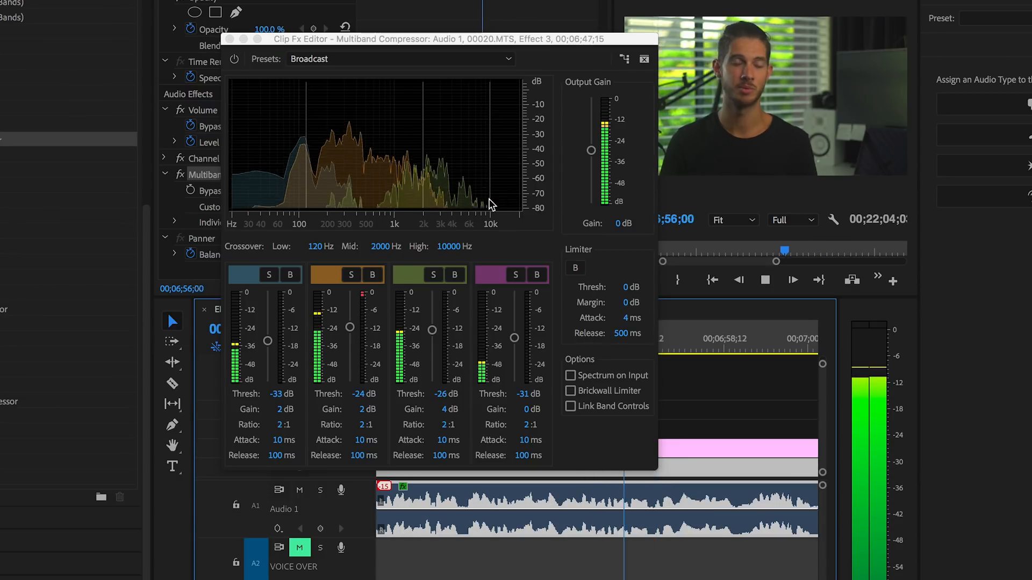
key("space")
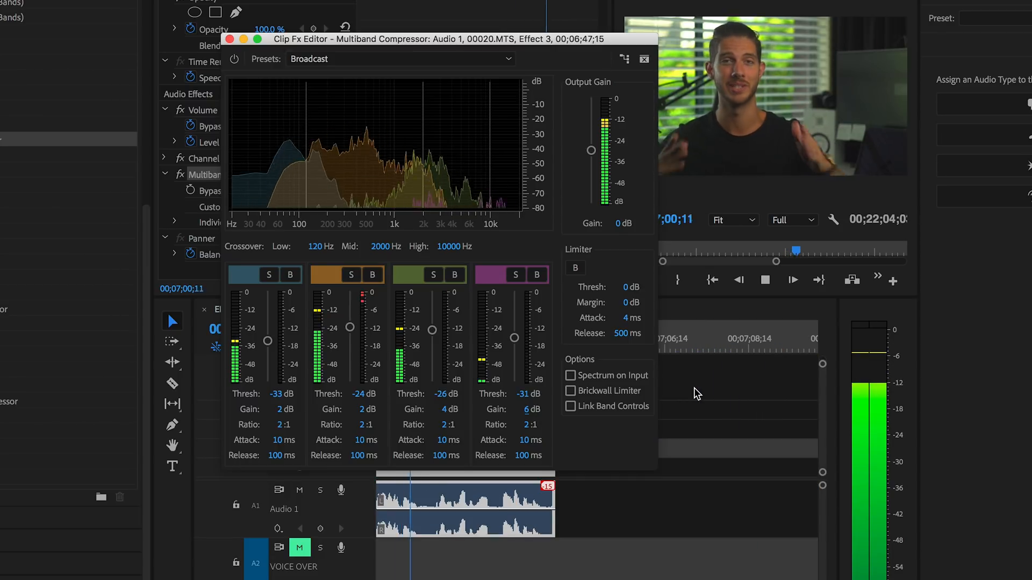
Step: Stop playback, return the playhead to about 00;06;54;01 and raise the compressor's output gain to 2 dB
key("space")
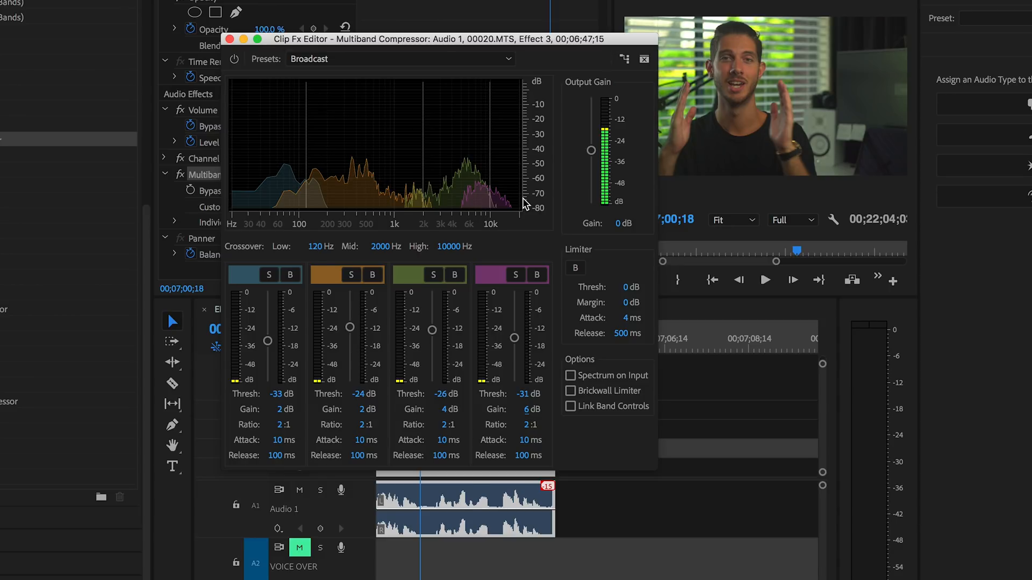
scroll(701, 395, "left", 5)
scroll(702, 397, "left", 5)
left_click(680, 350)
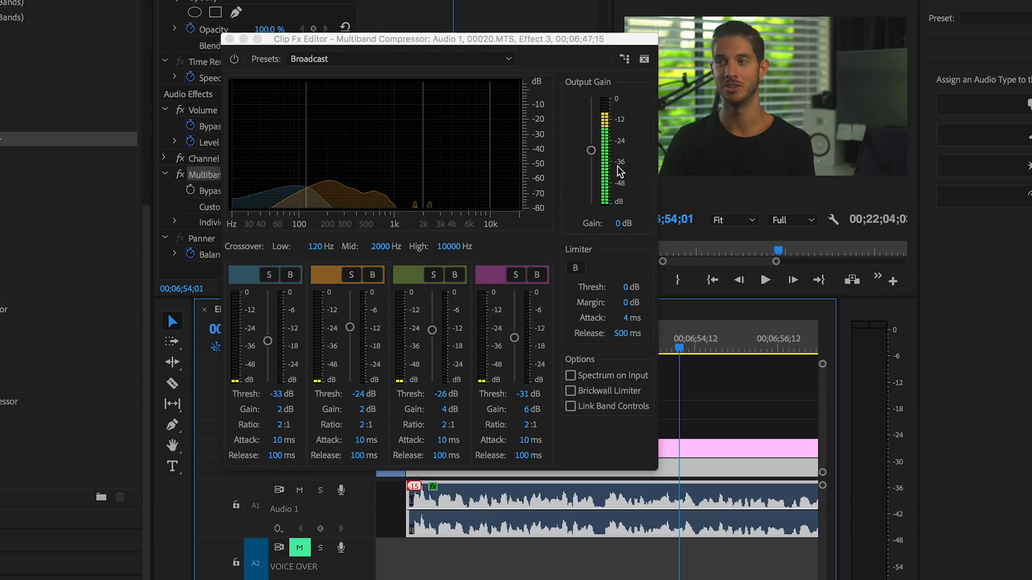
left_click_drag(592, 147, 592, 144)
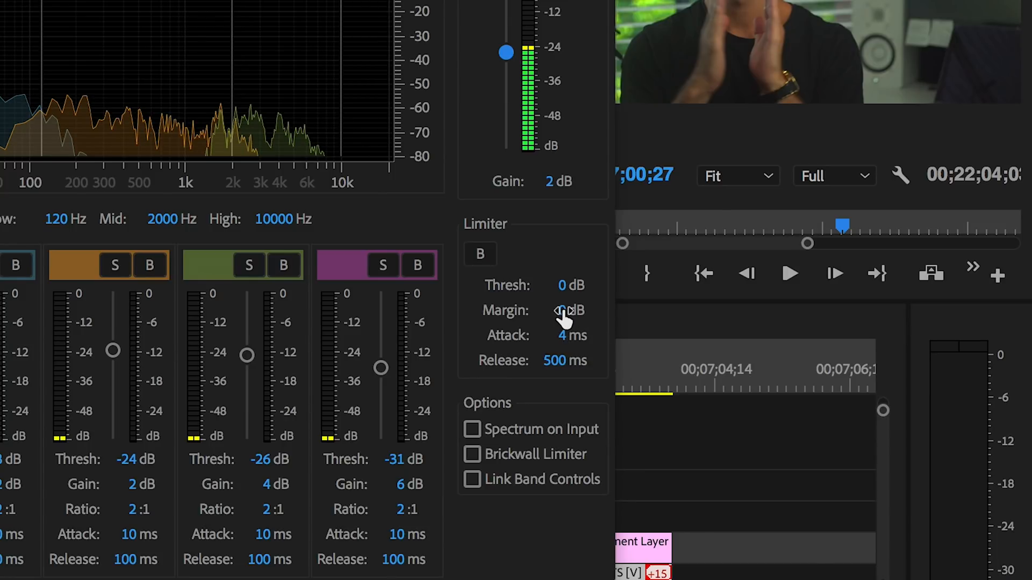
Step: Set the limiter margin of the Multiband Compressor to -3 dB and save the project
left_click(562, 311)
type("-")
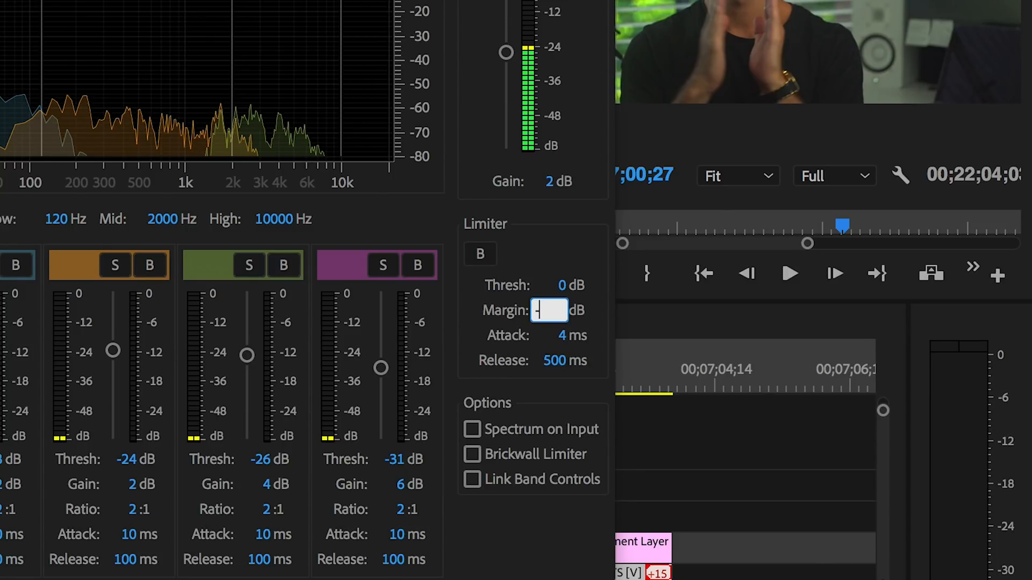
type("3")
key("Return")
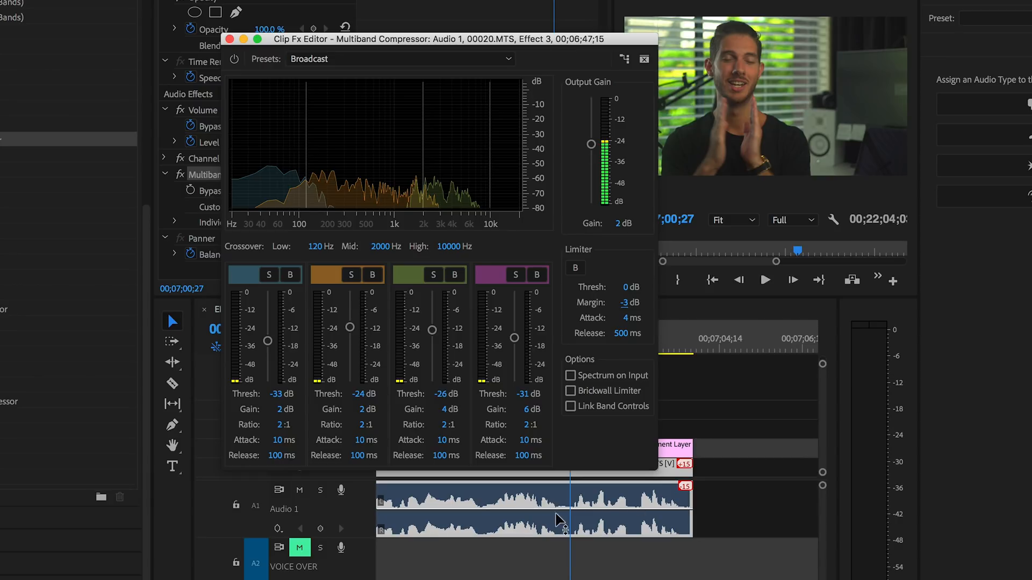
key("super+s")
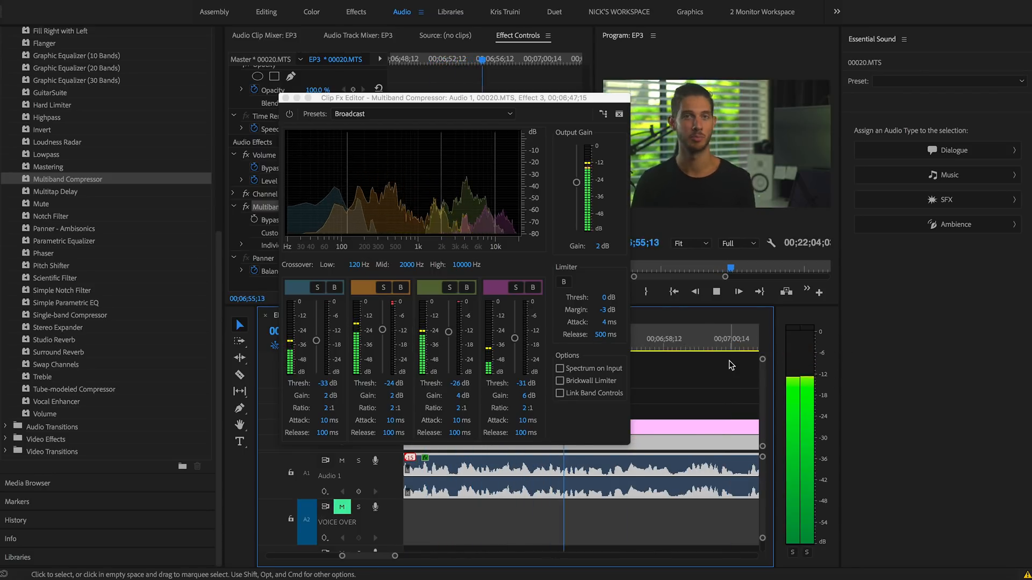
Step: Play the compressed clip from about 00;06;50;17 to check its level
left_click(602, 311)
scroll(673, 366, "left", 6)
left_click(661, 343)
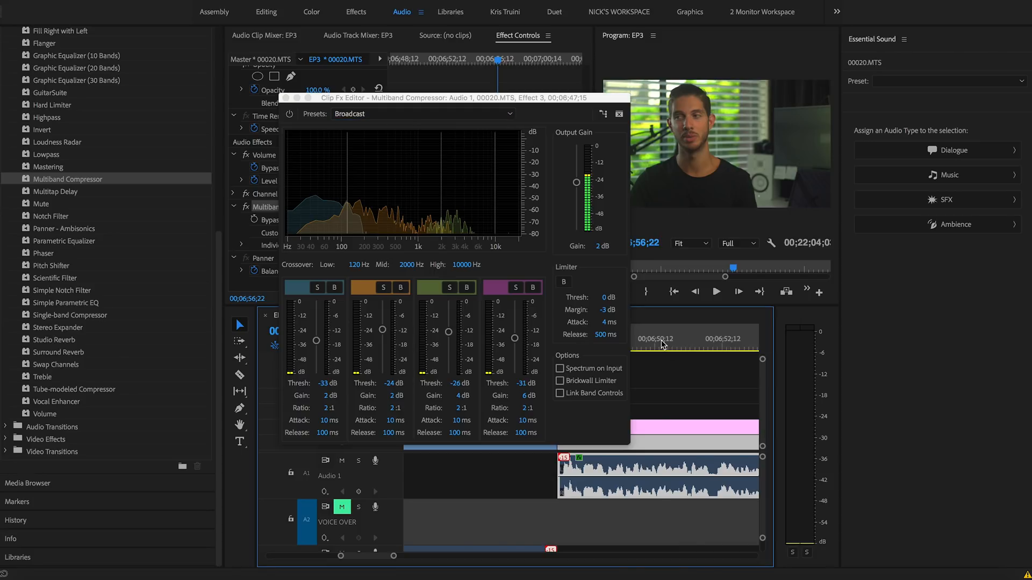
key("space")
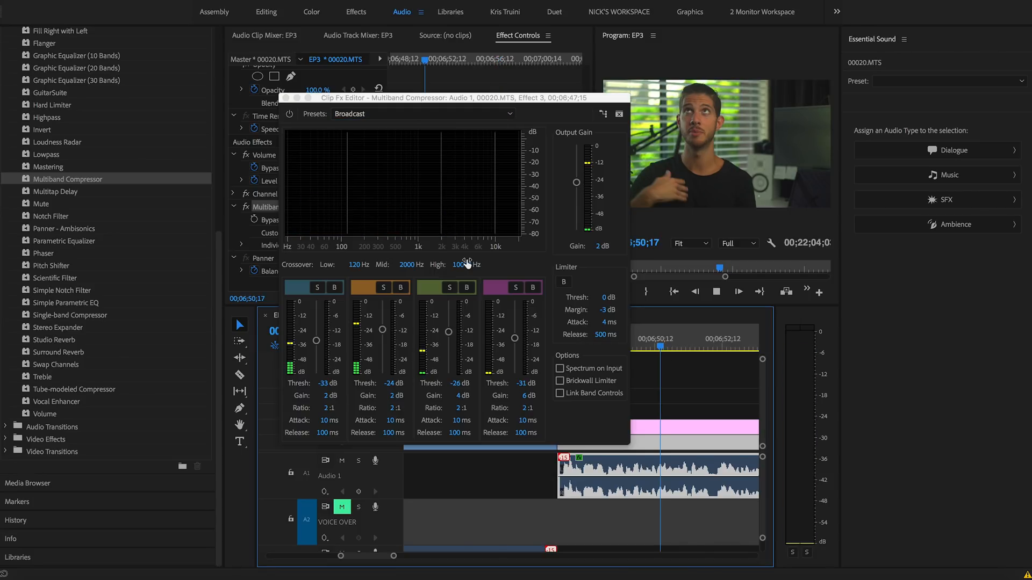
Step: Listen to individual compressor bands in solo, turn the solo off again and close the Multiband Compressor editor
left_click(317, 289)
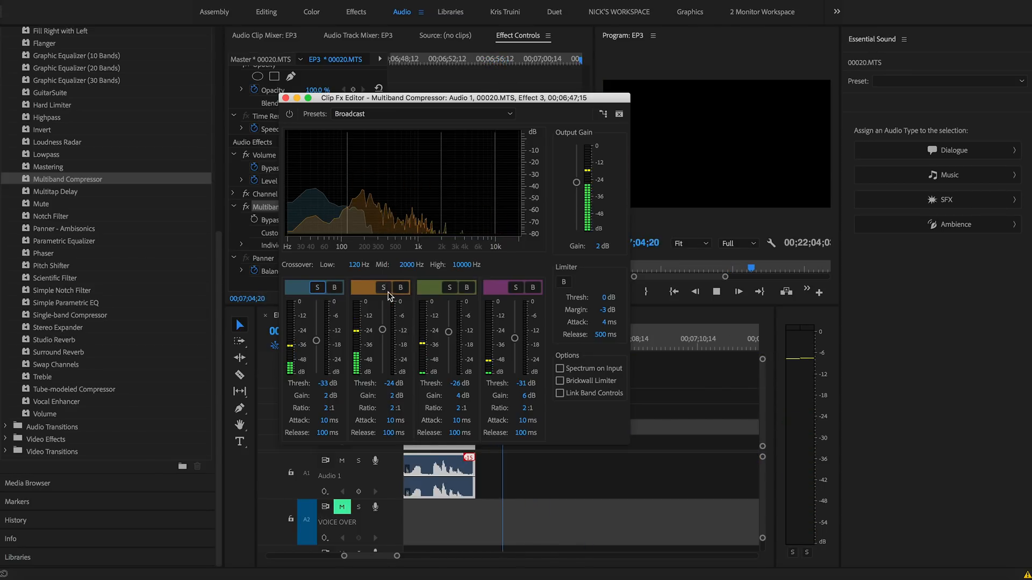
key("space")
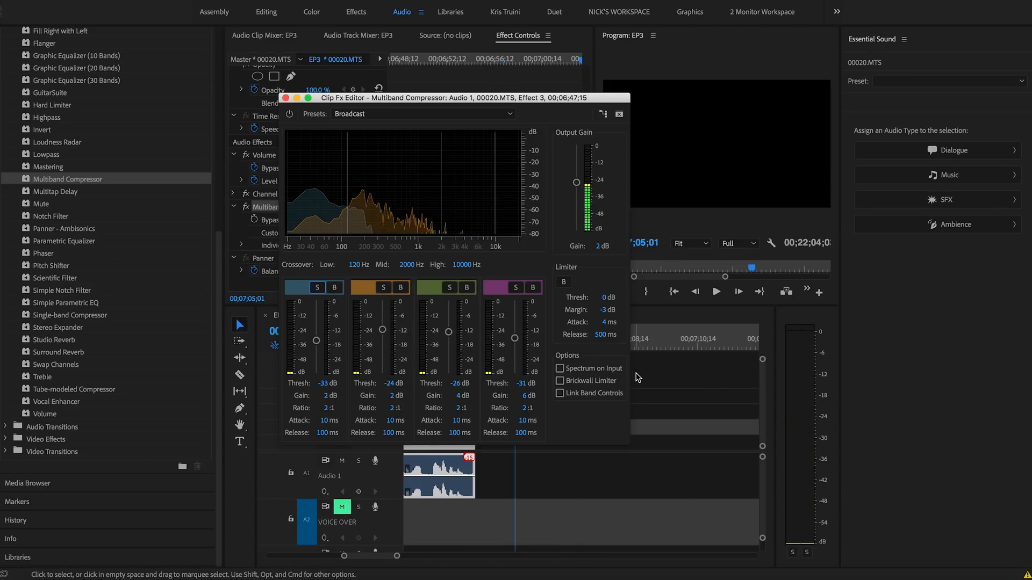
scroll(671, 380, "left", 10)
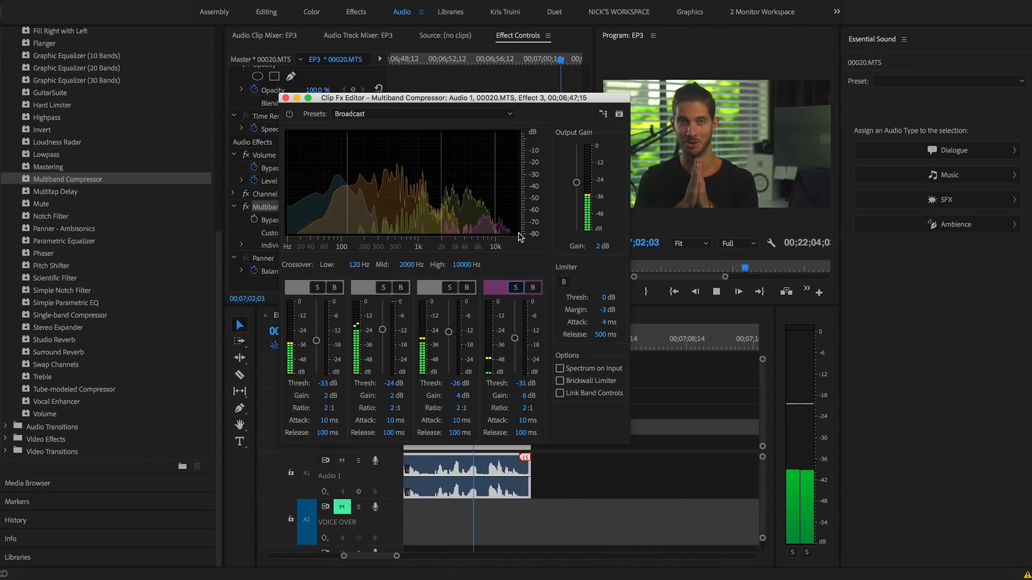
left_click(515, 287)
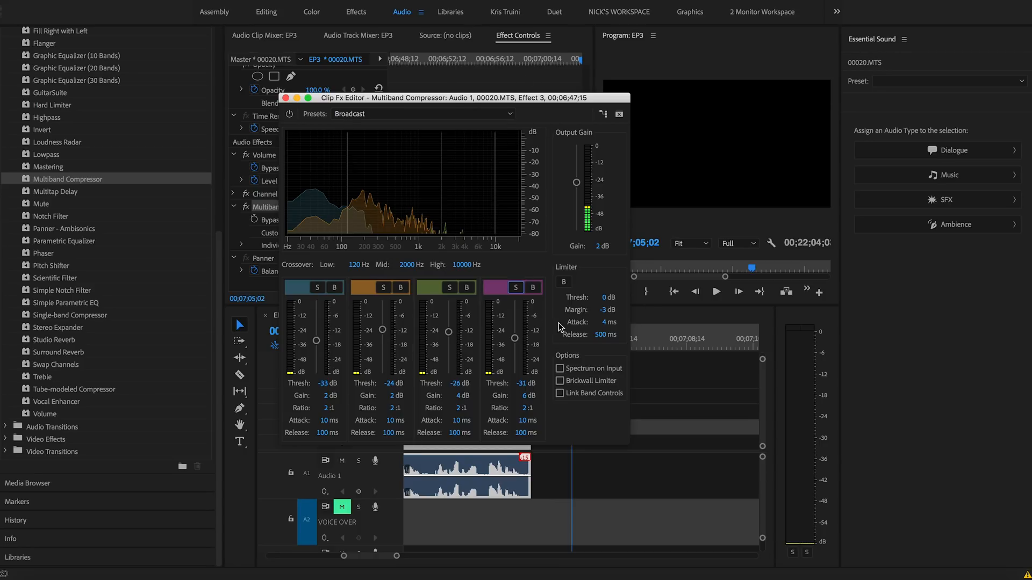
left_click(285, 98)
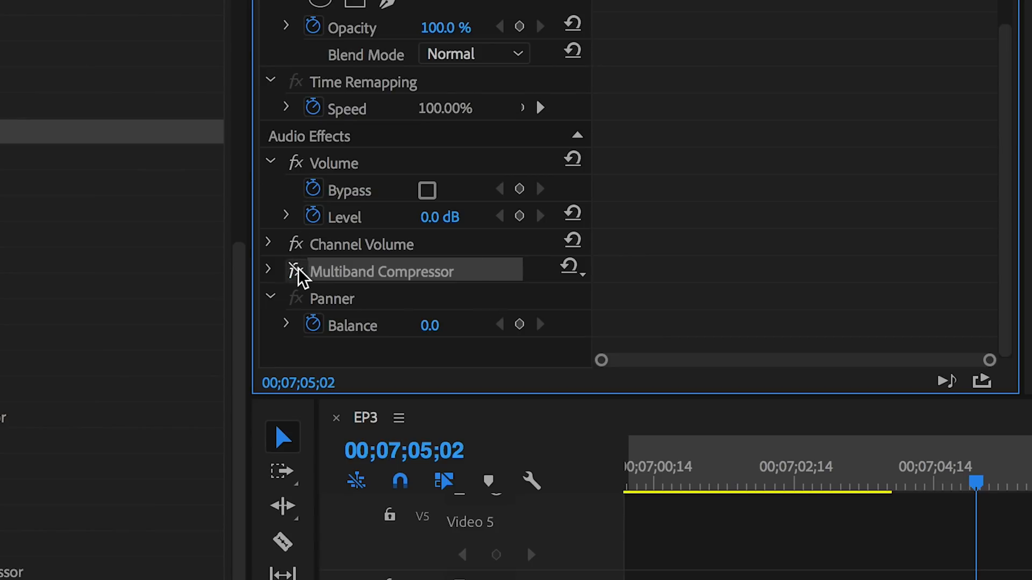
Step: Search the effects for "dyn", apply Dynamics to the 00020.MTS clip on Audio 1 and open its custom setup editor
left_click(39, 70)
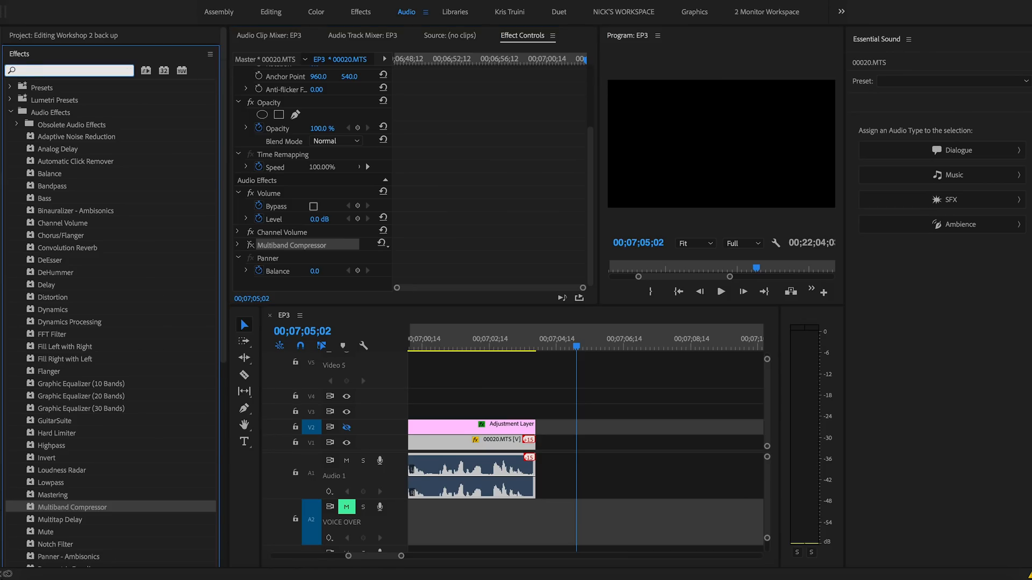
type("dyn")
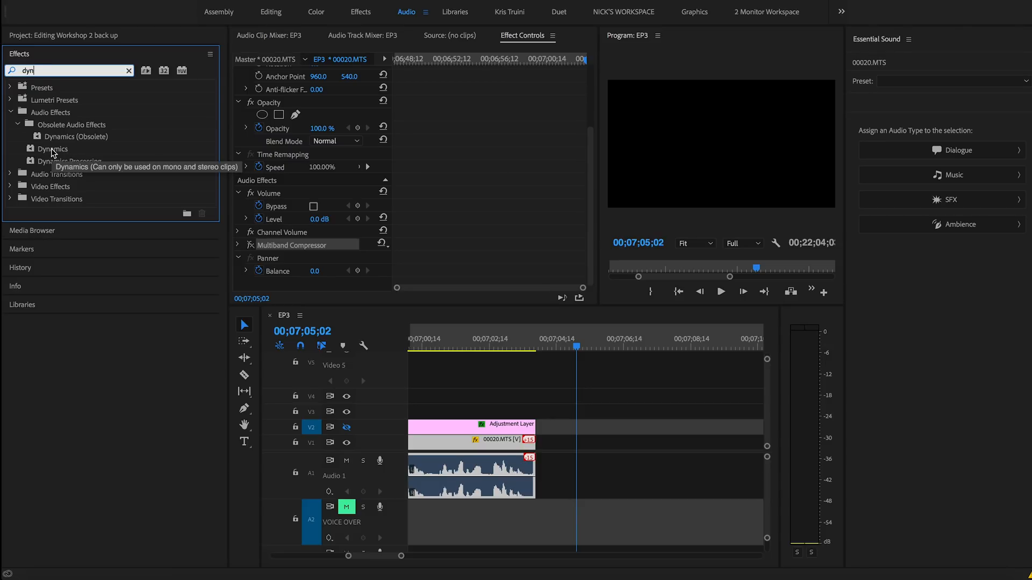
left_click_drag(52, 152, 464, 465)
left_click(338, 283)
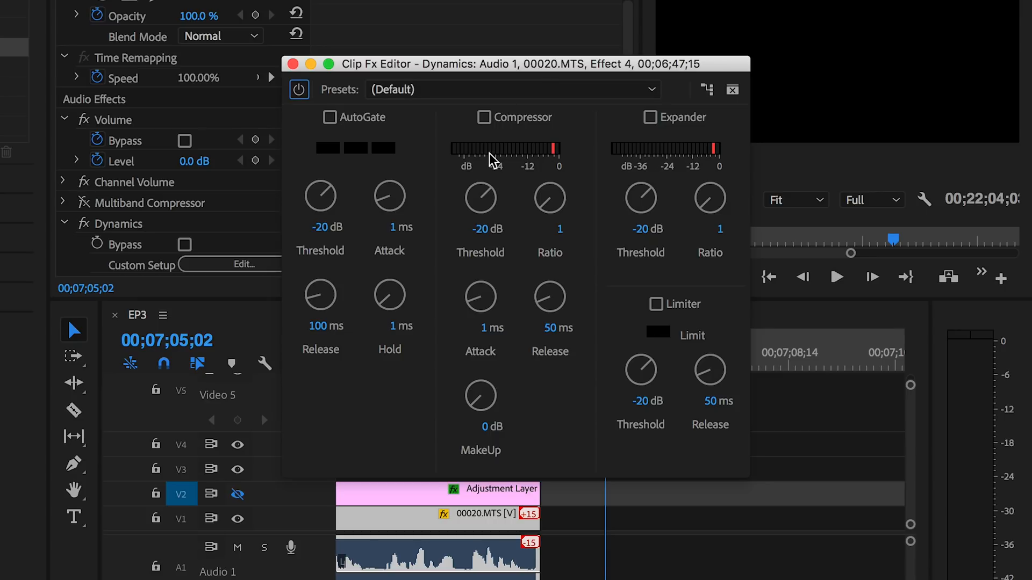
Step: Enable the Compressor section of the Dynamics effect and set its threshold to -30 dB
scroll(540, 548, "left", 5)
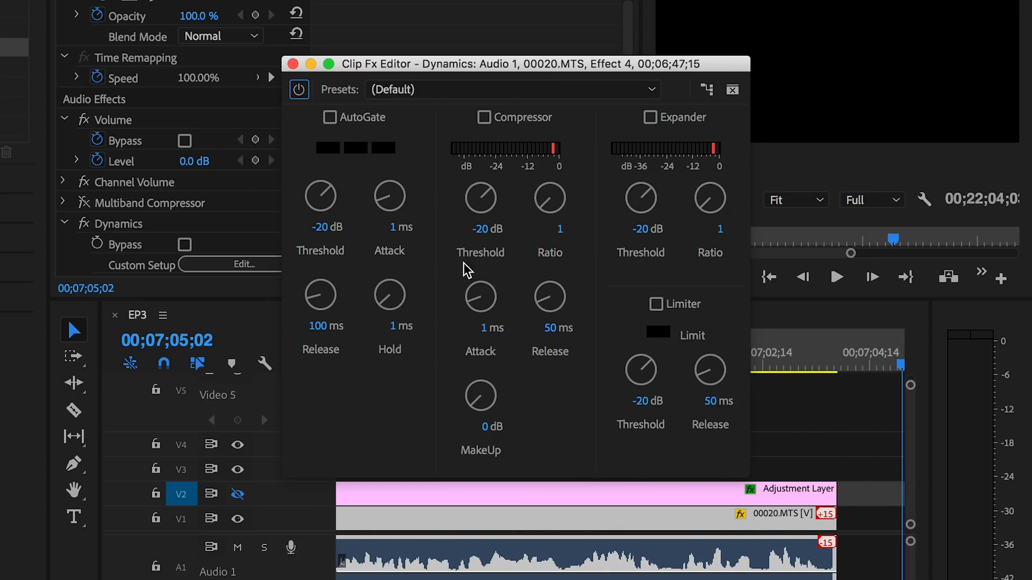
left_click(484, 118)
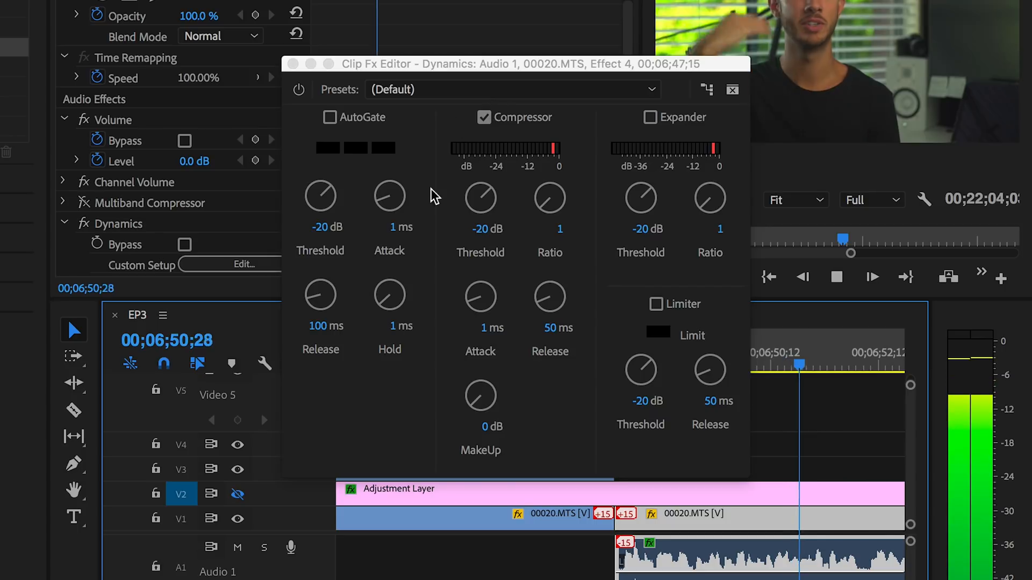
key("space")
left_click(481, 229)
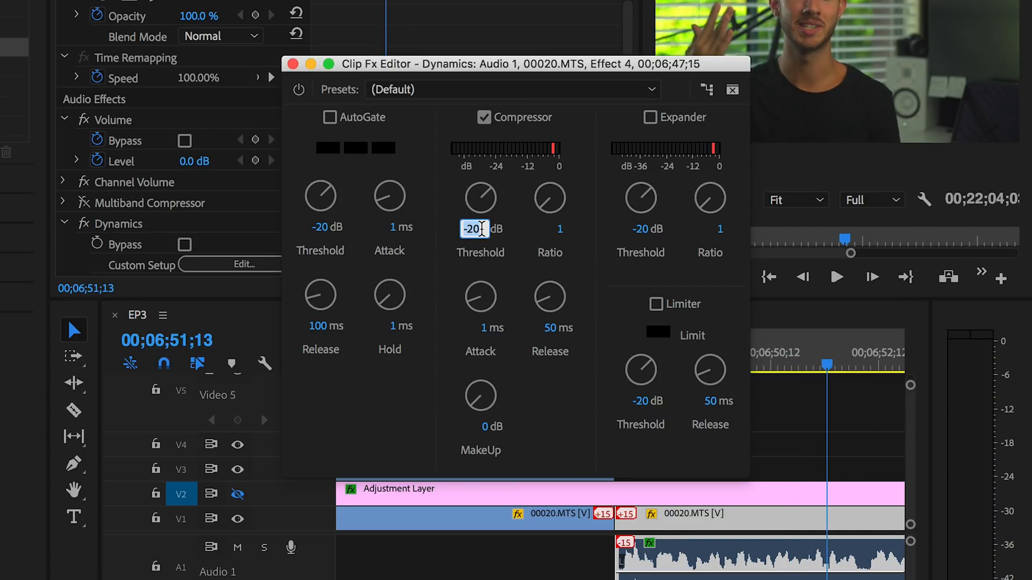
type("-3")
key("Return")
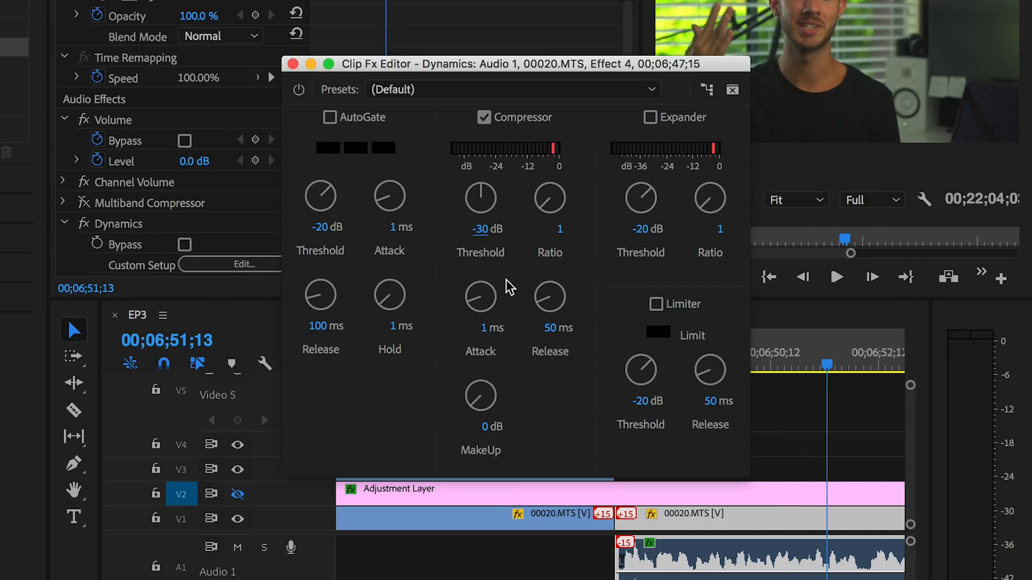
Step: Set the Dynamics compressor's ratio to 2 and play the clip to check its level on the meters
left_click(560, 230)
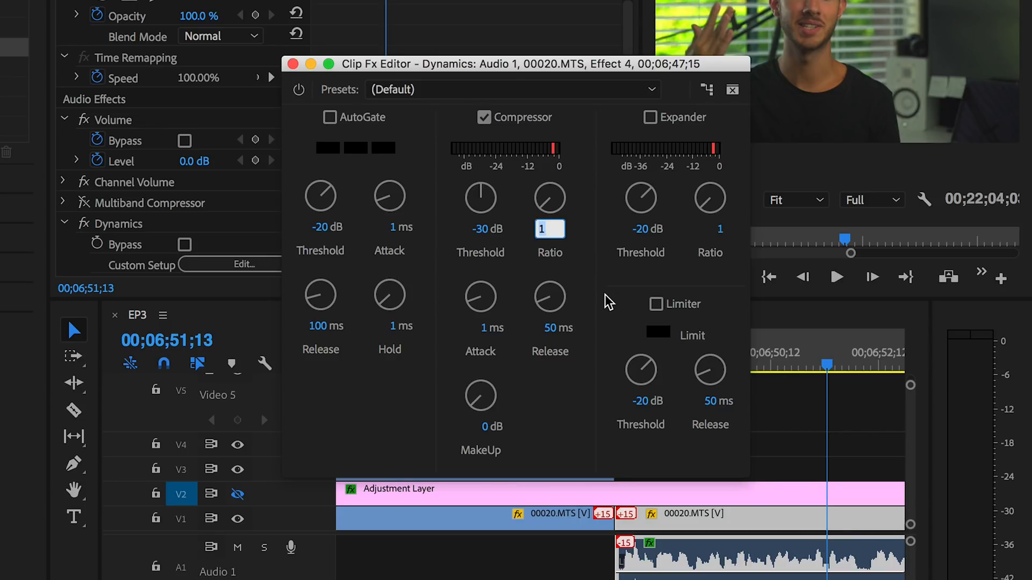
type("2")
key("Return")
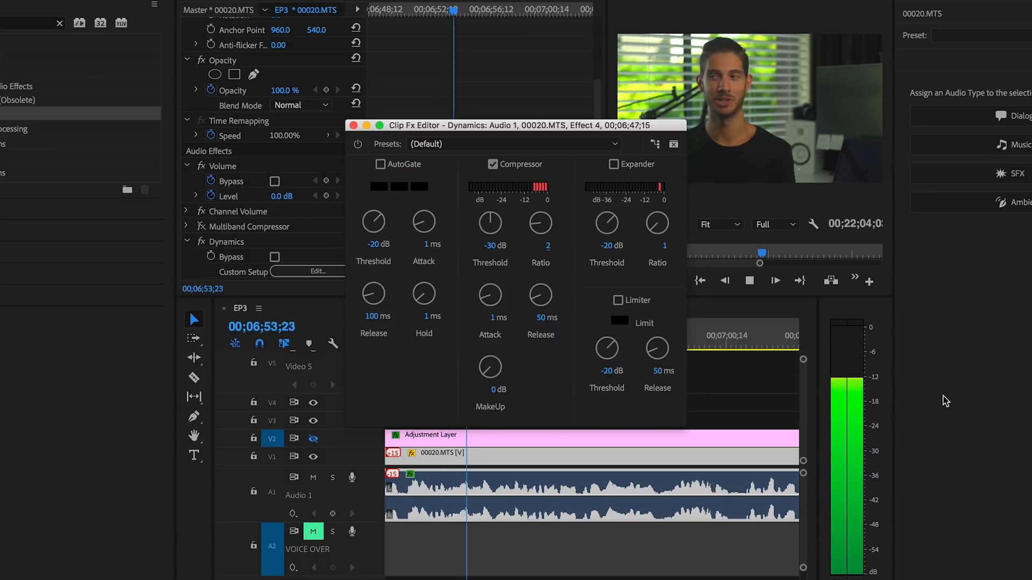
key("space")
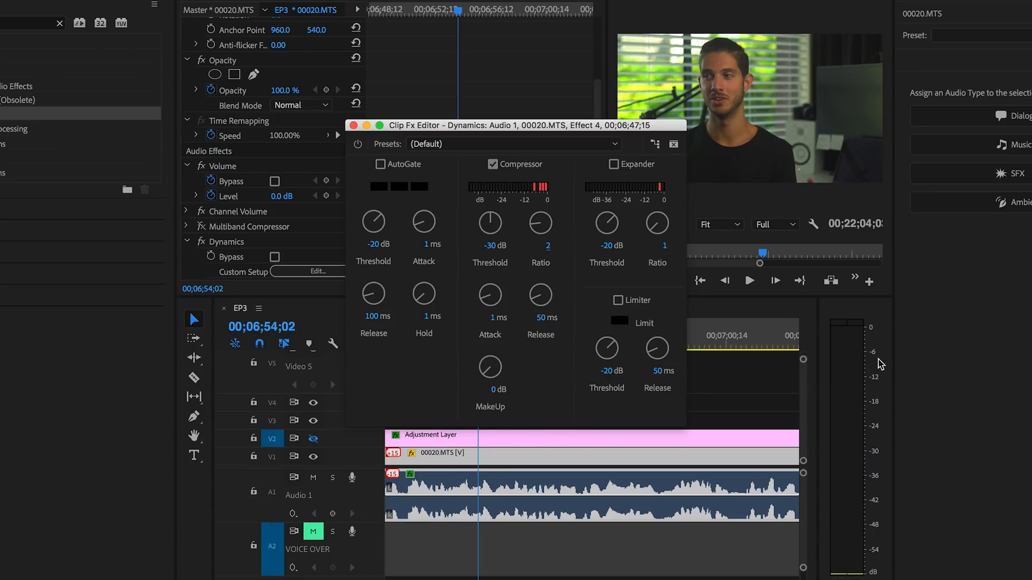
Step: Try a MakeUp gain of 5 dB on the Dynamics compressor and play the clip
left_click(493, 389)
type("5")
key("Return")
key("space")
key("space")
Step: Try a MakeUp gain of 7 dB on the Dynamics compressor and play the clip
left_click(493, 390)
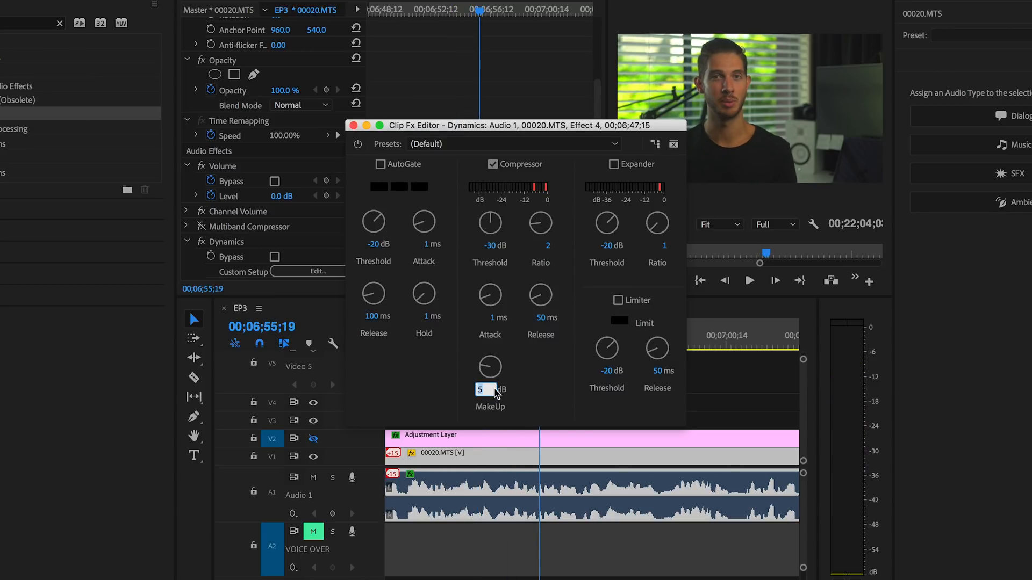
key("Return")
key("space")
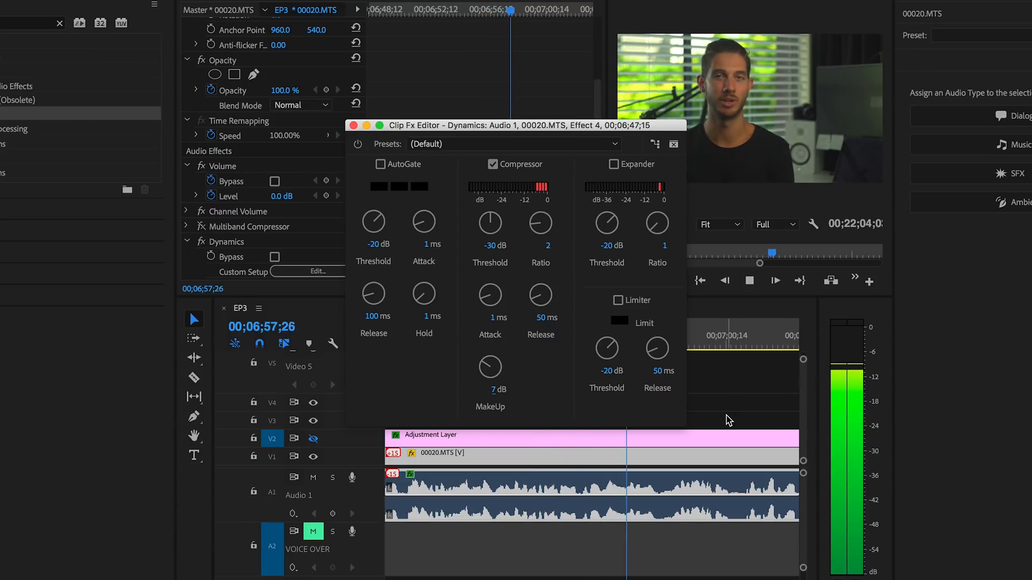
key("space")
Step: Set the Dynamics compressor's MakeUp gain to 8 dB and play the clip
left_click(494, 391)
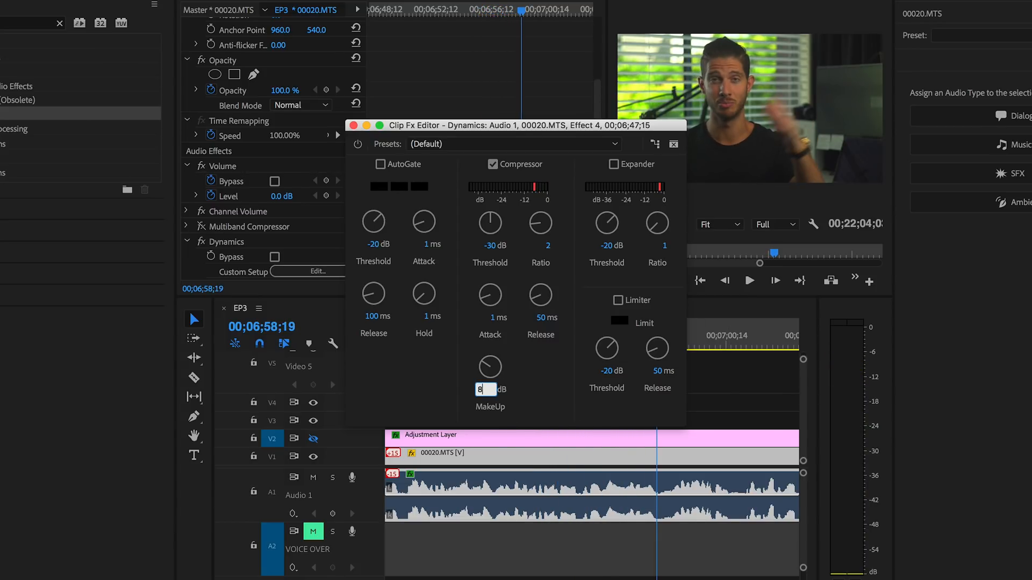
key("Return")
key("space")
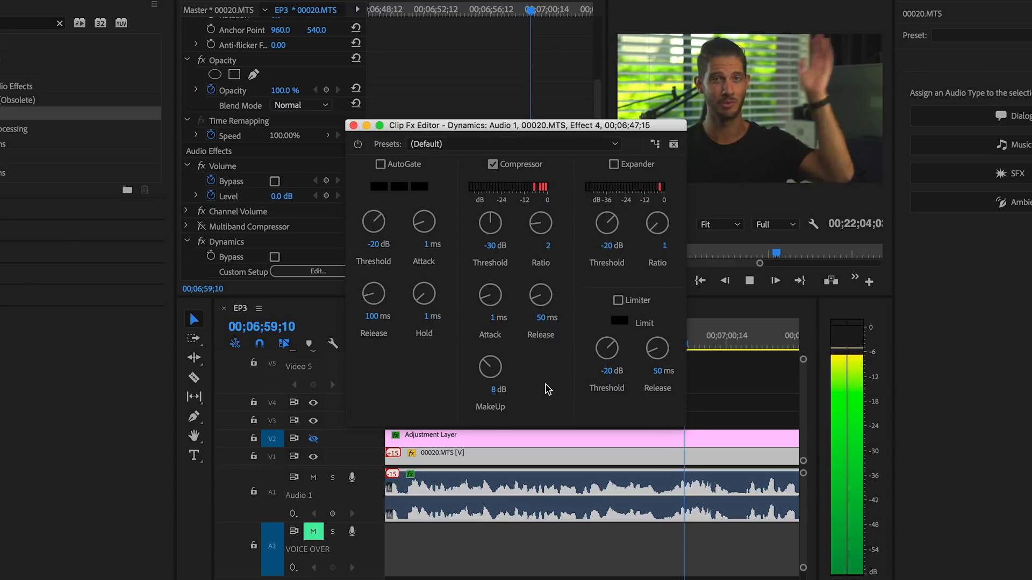